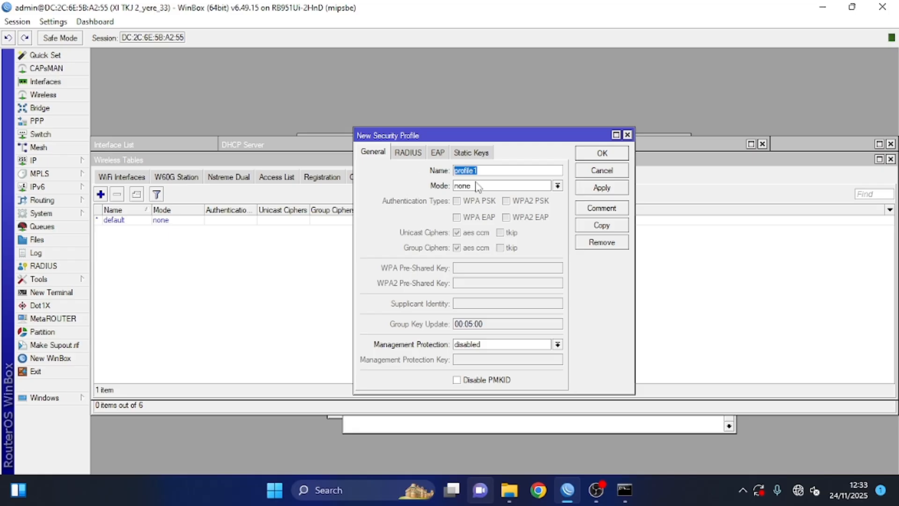
{"action": "left_click", "coordinate": [478, 195]}
{"action": "left_click", "coordinate": [469, 201]}
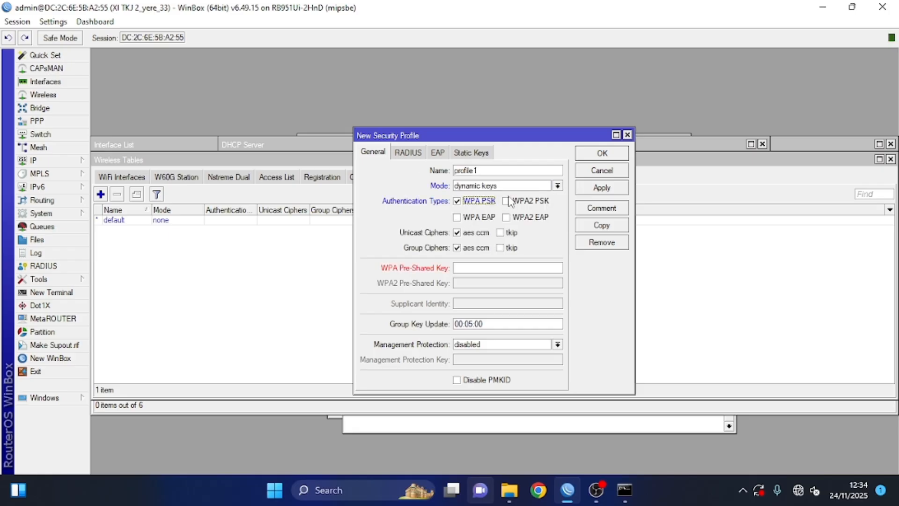
{"action": "left_click", "coordinate": [506, 201]}
{"action": "left_click", "coordinate": [464, 266]}
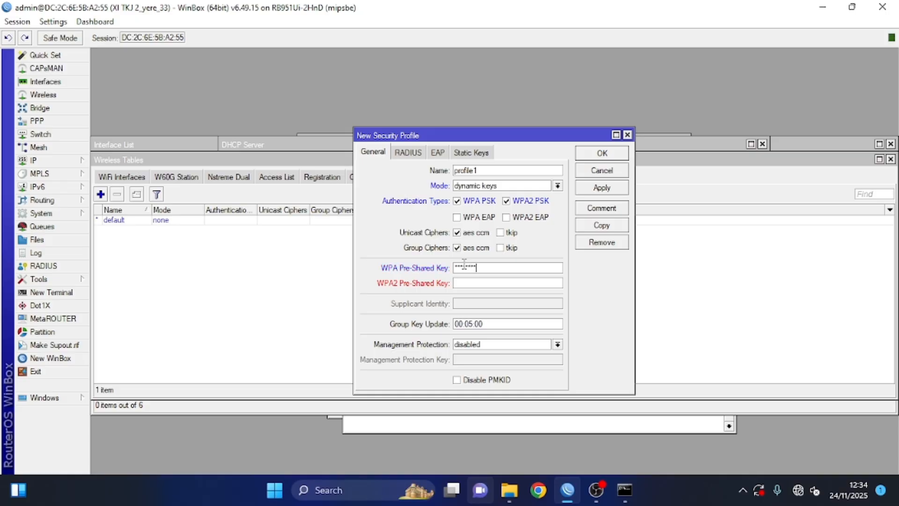
{"action": "left_click", "coordinate": [512, 286]}
{"action": "type", "text": "12345678"}
{"action": "left_click", "coordinate": [602, 188]}
{"action": "left_click", "coordinate": [601, 153]}
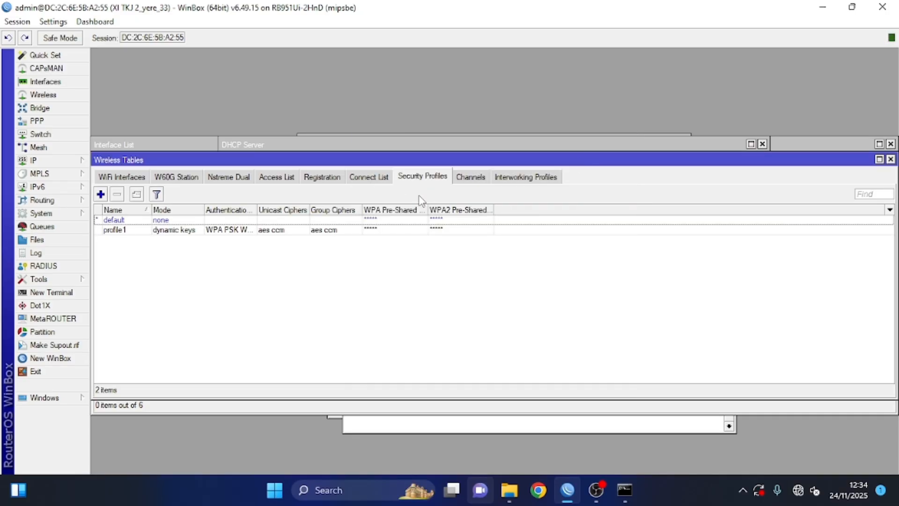
Step: Switch to the wireless interfaces list and select wlan1
{"action": "left_click", "coordinate": [125, 180]}
{"action": "left_click", "coordinate": [101, 194]}
{"action": "left_click", "coordinate": [203, 243]}
{"action": "left_click", "coordinate": [197, 221]}
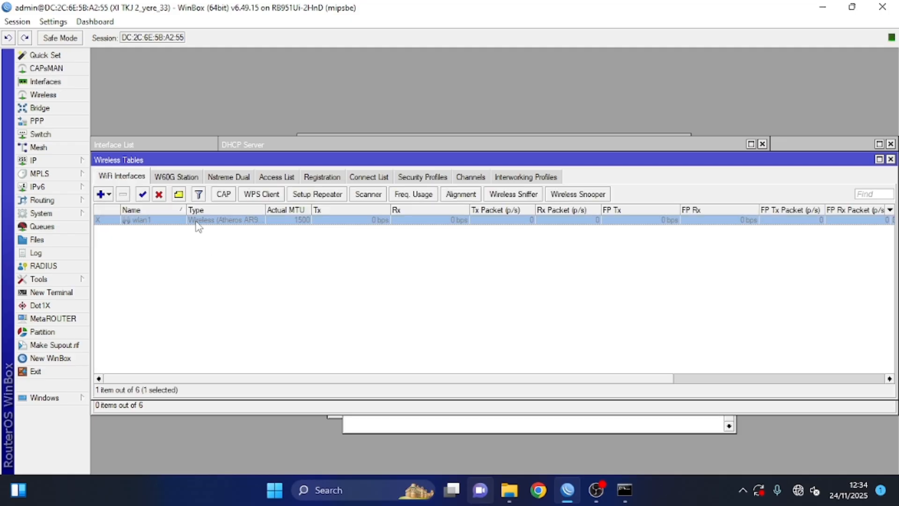
Step: Give wlan1 security profile profile1 and connect it to the scanned tracvohsacademy access point
{"action": "double_click", "coordinate": [172, 222]}
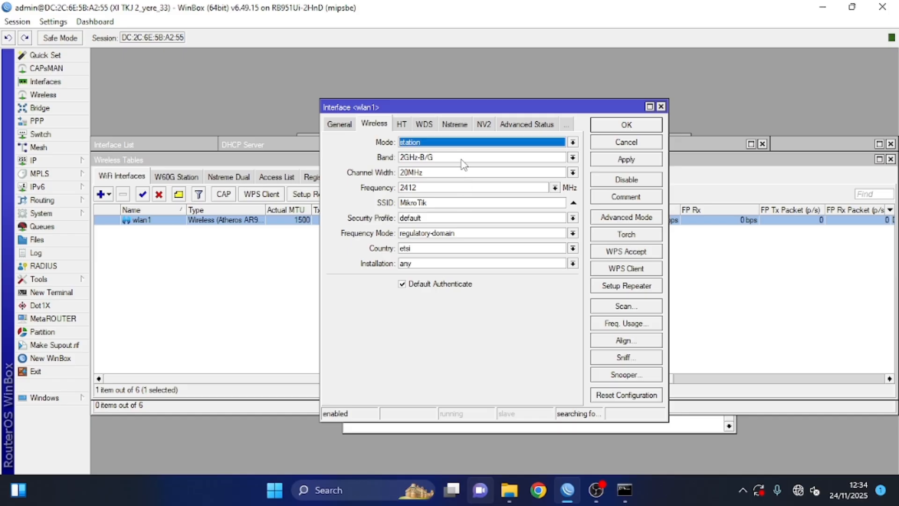
{"action": "left_click", "coordinate": [461, 218]}
{"action": "left_click", "coordinate": [461, 239]}
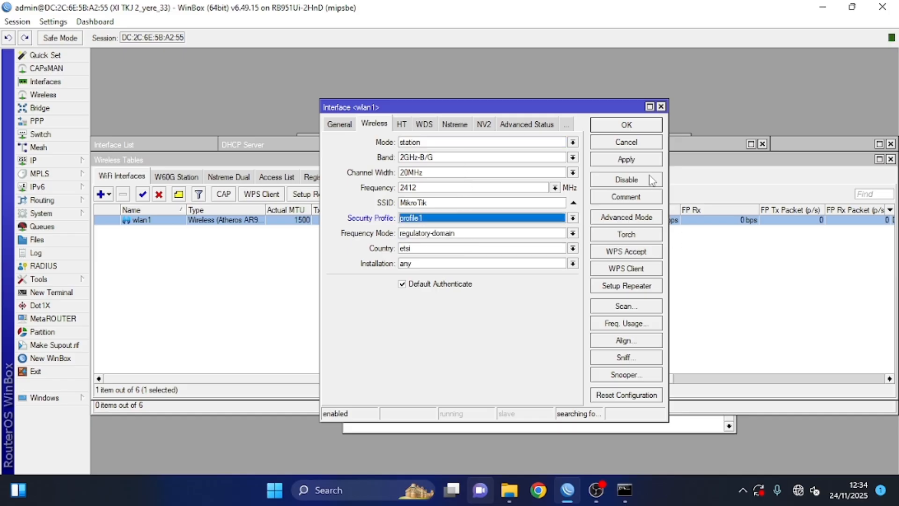
{"action": "left_click", "coordinate": [623, 309]}
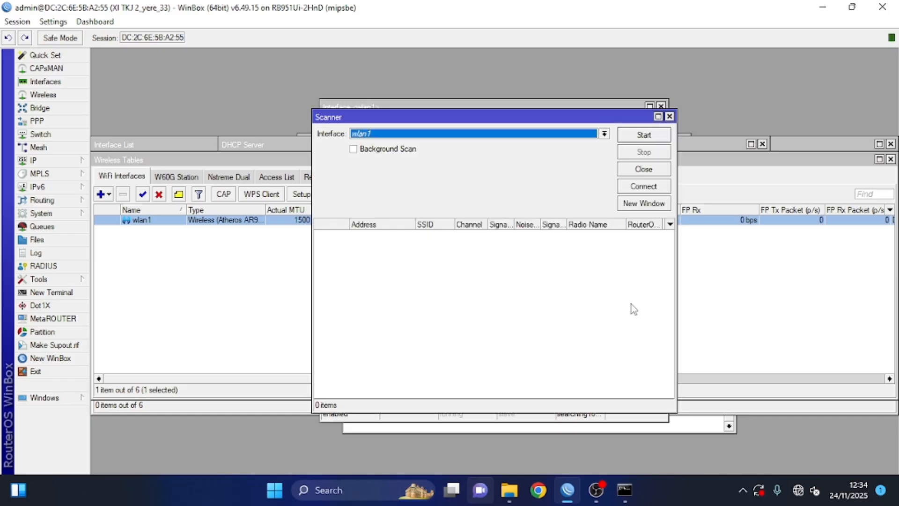
{"action": "left_click", "coordinate": [656, 135]}
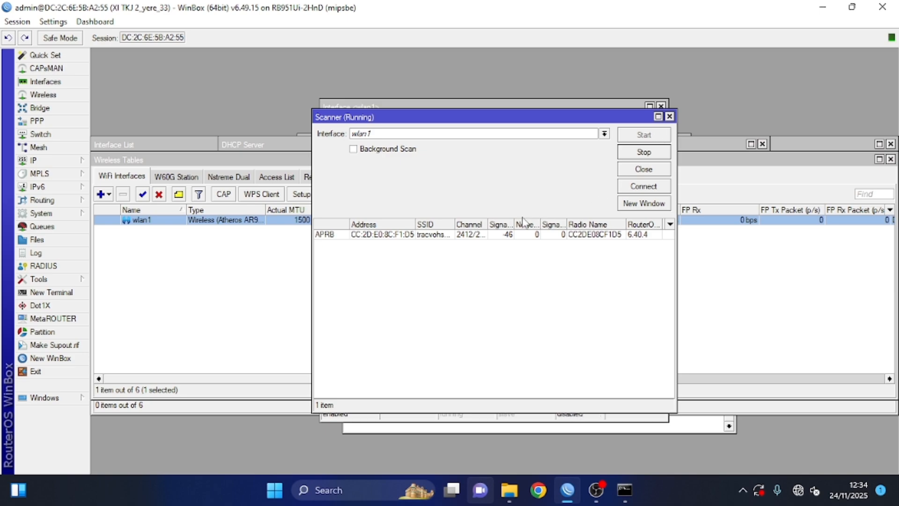
{"action": "left_click", "coordinate": [660, 187]}
Step: Set wlan1's wireless mode to station and save the settings
{"action": "left_click", "coordinate": [558, 146]}
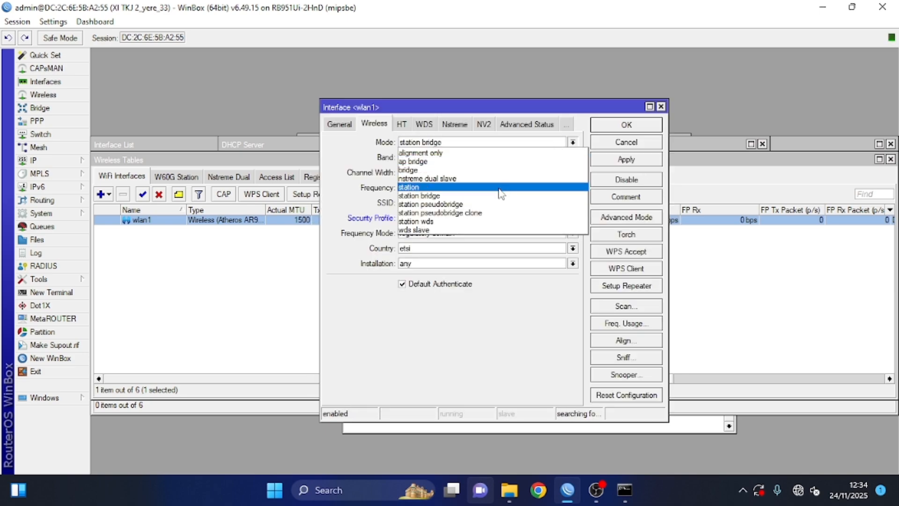
{"action": "left_click", "coordinate": [488, 187]}
{"action": "left_click", "coordinate": [651, 162]}
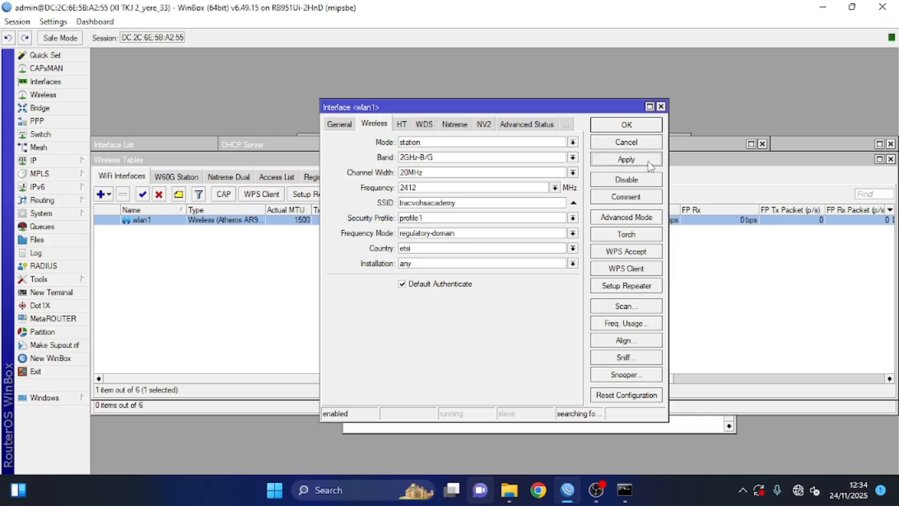
{"action": "left_click", "coordinate": [636, 126]}
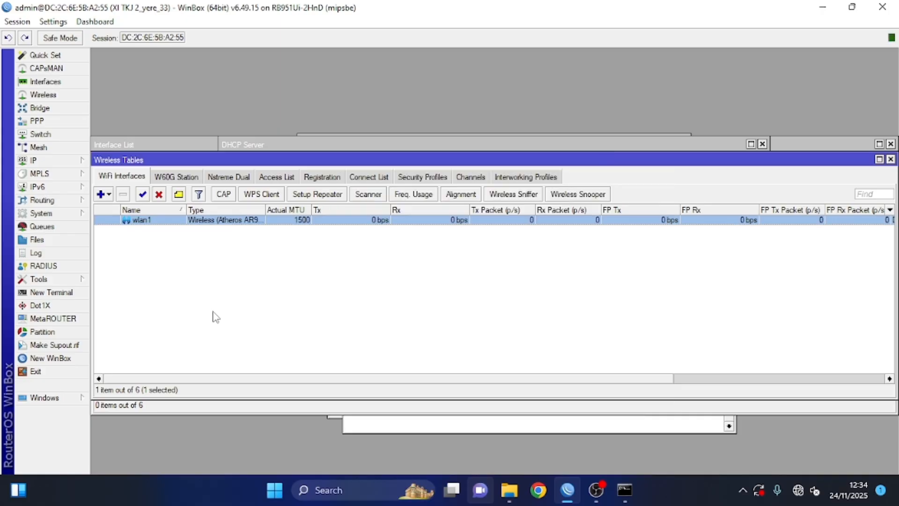
Step: Add IP address 192.168.2.43/24 on the wlan1 interface
{"action": "left_click", "coordinate": [47, 162]}
{"action": "left_click", "coordinate": [113, 163]}
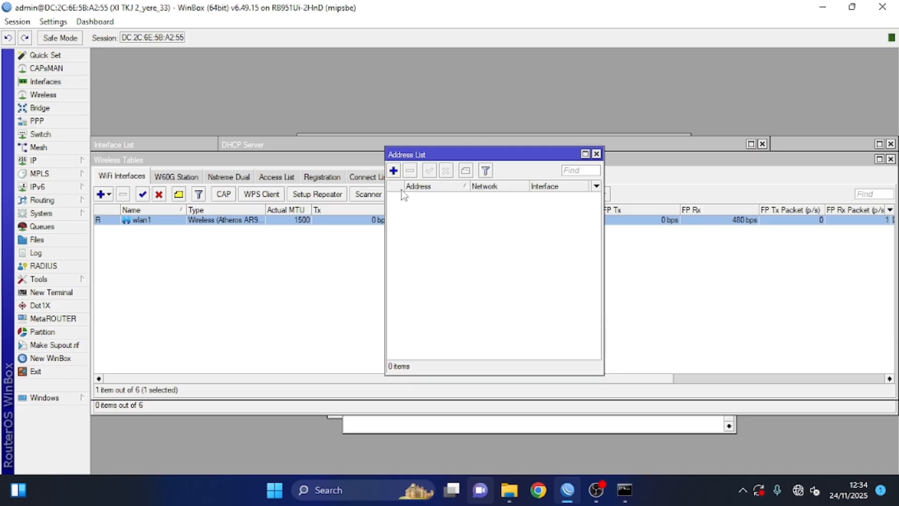
{"action": "left_click", "coordinate": [393, 171]}
{"action": "type", "text": "192.168."}
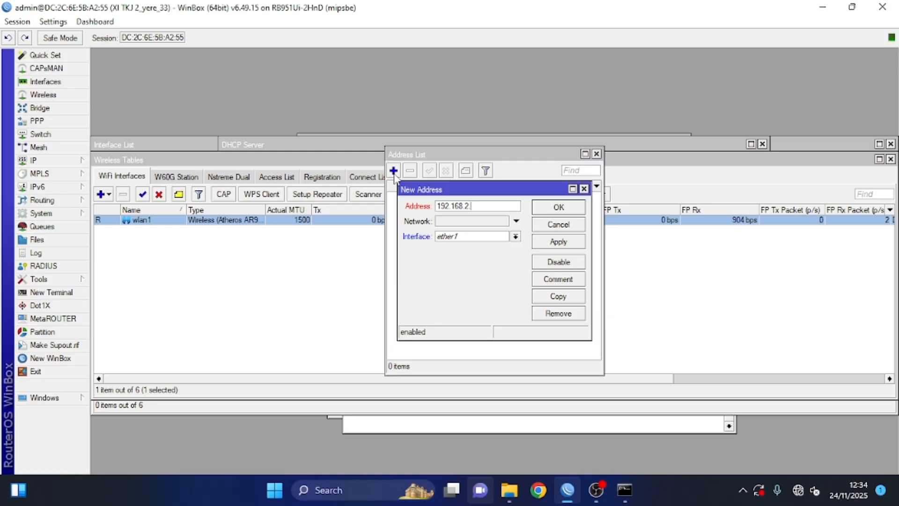
{"action": "type", "text": "2.43/24"}
{"action": "left_click", "coordinate": [447, 237]}
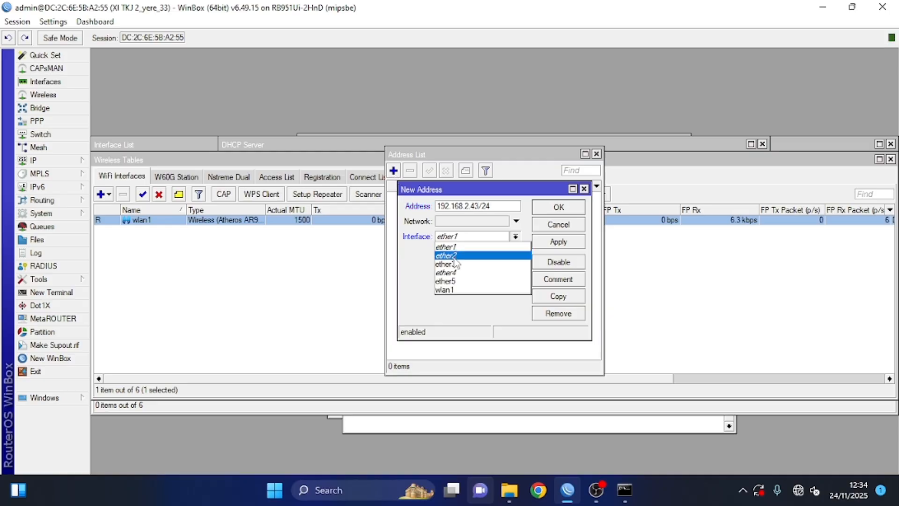
{"action": "left_click", "coordinate": [449, 289]}
{"action": "left_click", "coordinate": [572, 245]}
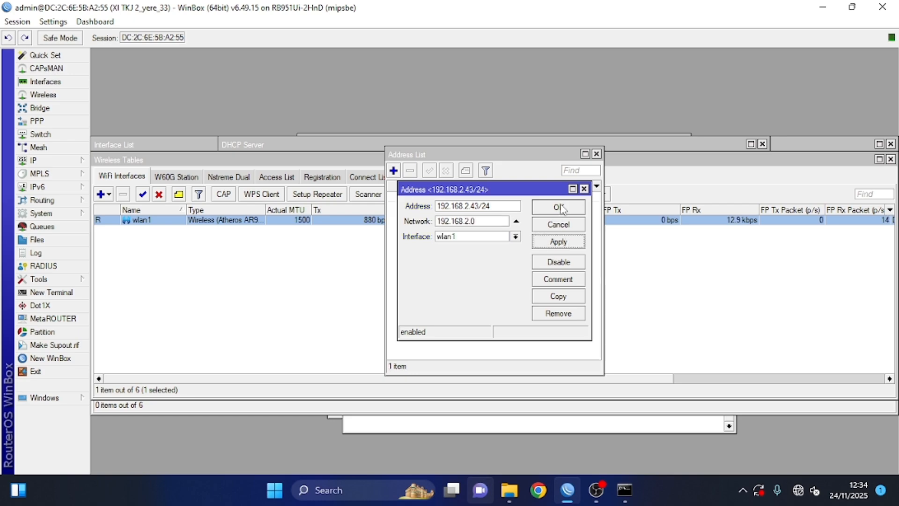
{"action": "left_click", "coordinate": [560, 209]}
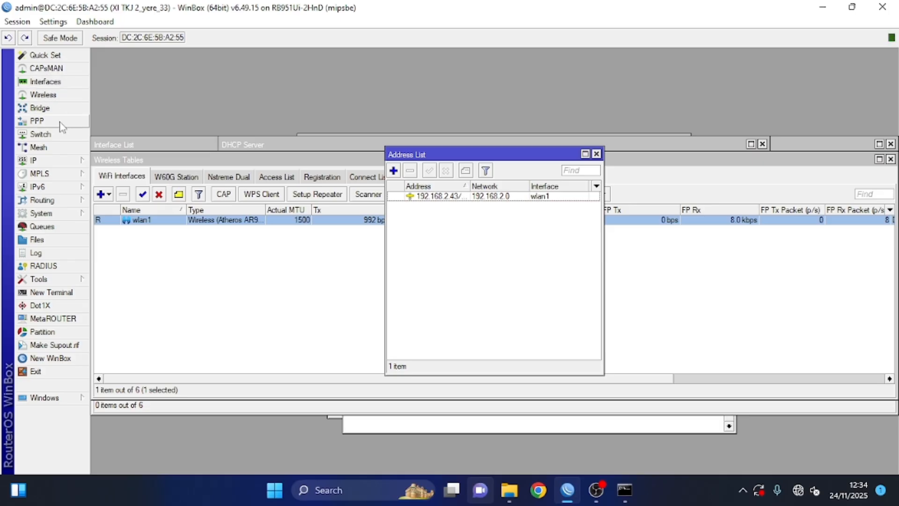
Step: Set the router's DNS servers to 192.168.2.1 and 8.8.8.8
{"action": "left_click", "coordinate": [53, 160]}
{"action": "left_click", "coordinate": [107, 230]}
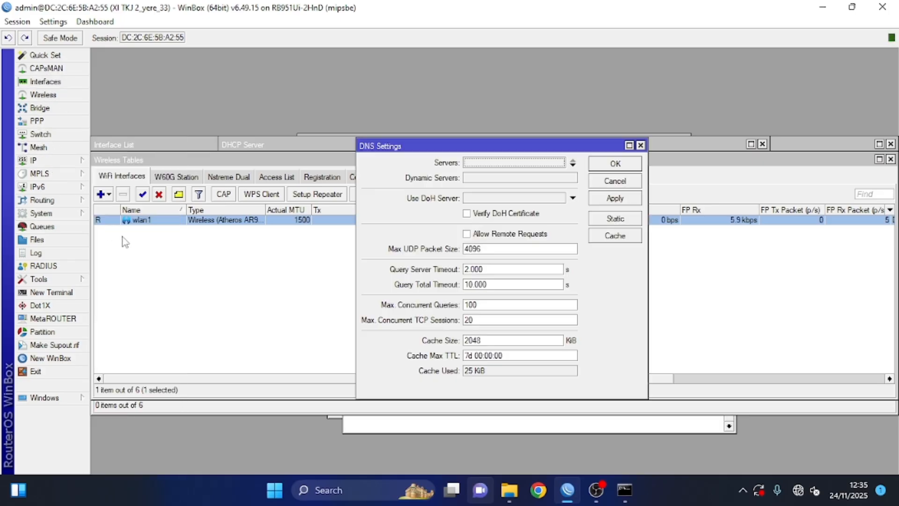
{"action": "left_click", "coordinate": [514, 161]}
{"action": "type", "text": "192.168.2.1"}
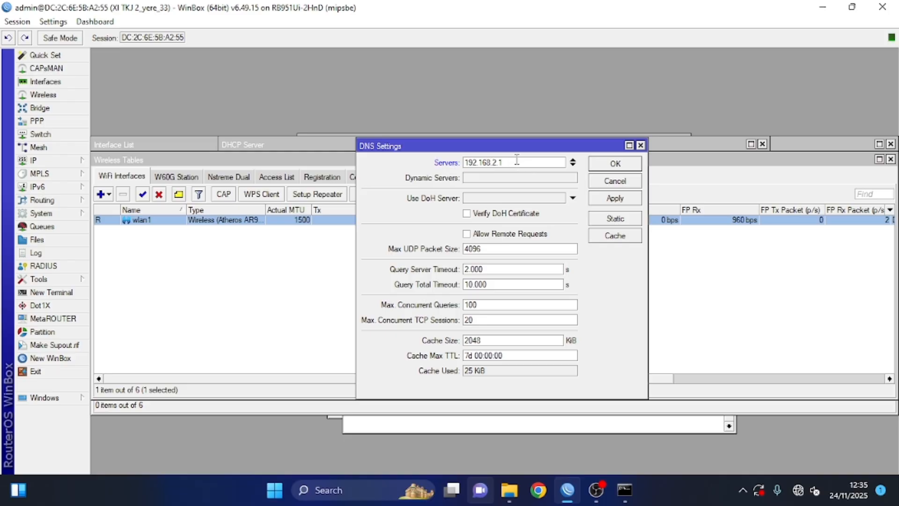
{"action": "left_click", "coordinate": [572, 165]}
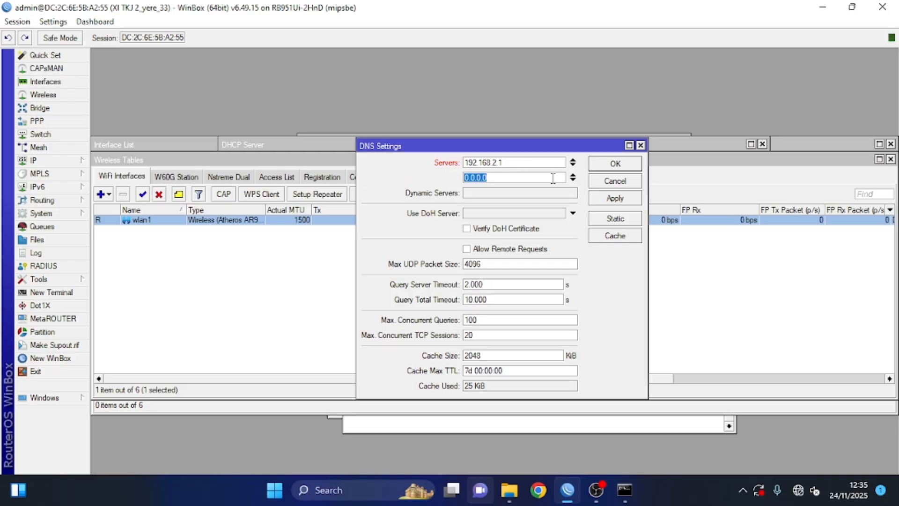
{"action": "type", "text": "8.8.8.8"}
{"action": "left_click", "coordinate": [615, 198]}
{"action": "left_click", "coordinate": [615, 164]}
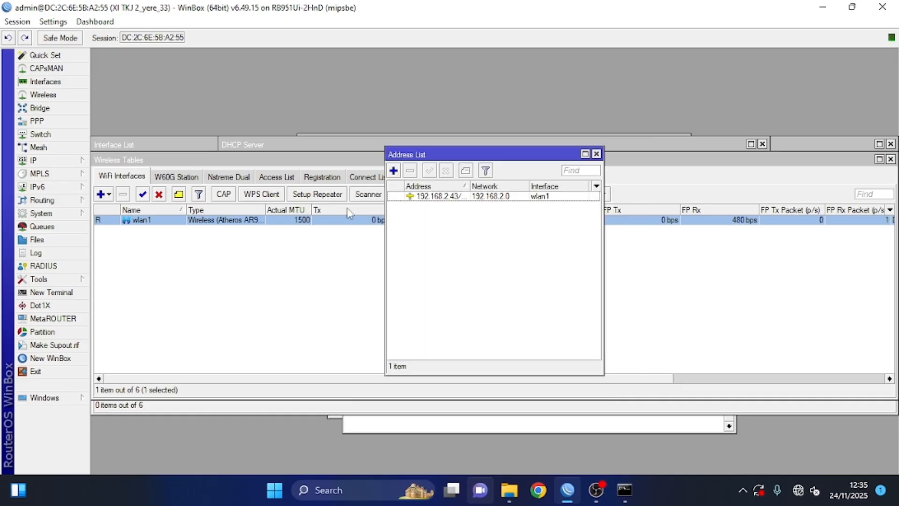
{"action": "left_click", "coordinate": [36, 160]}
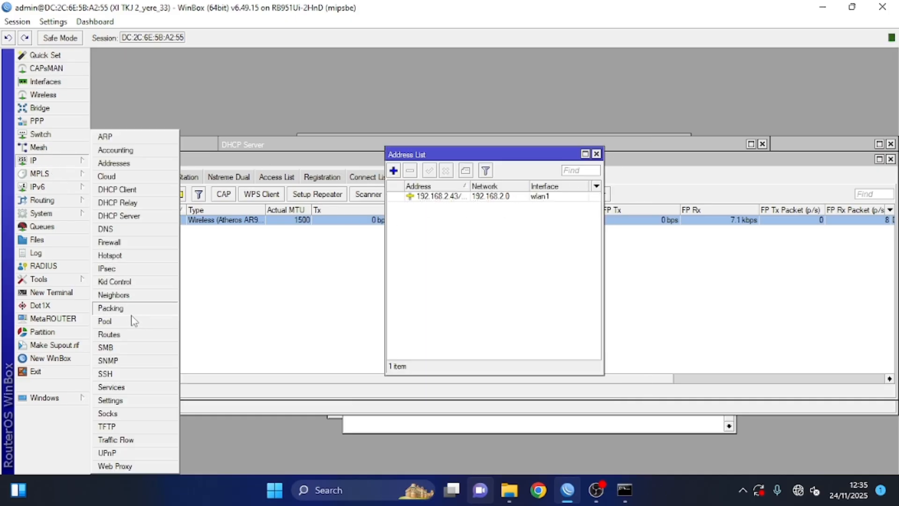
Step: Add a default route 0.0.0.0/0 with gateway 192.168.2.1
{"action": "left_click", "coordinate": [129, 336]}
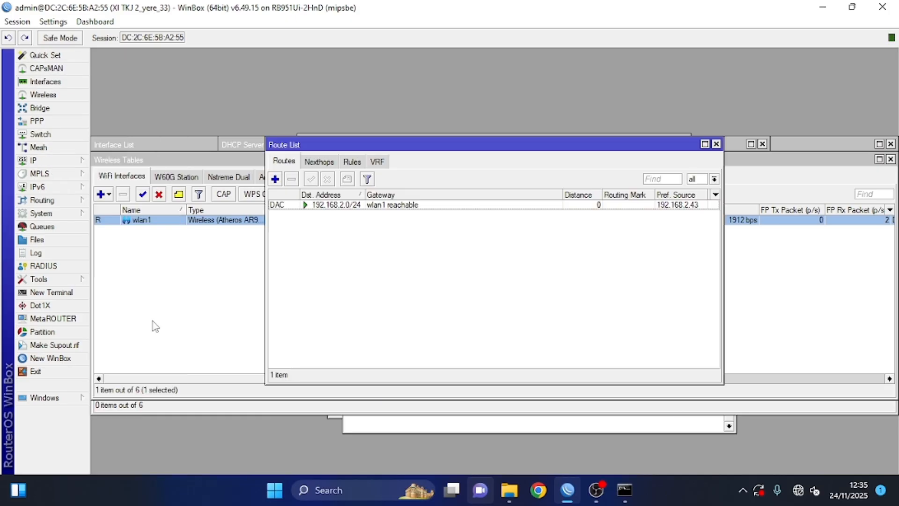
{"action": "left_click", "coordinate": [275, 179]}
{"action": "left_click", "coordinate": [503, 208]}
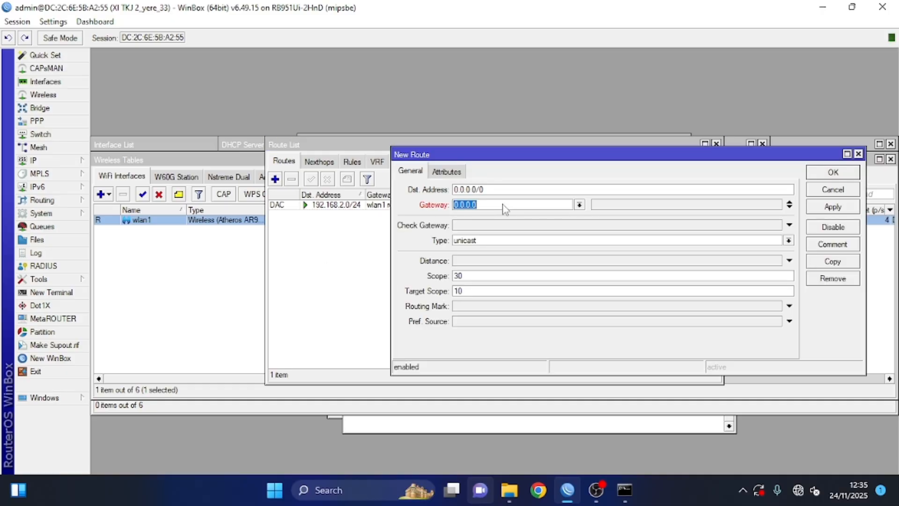
{"action": "type", "text": "192"}
{"action": "left_click", "coordinate": [826, 207]}
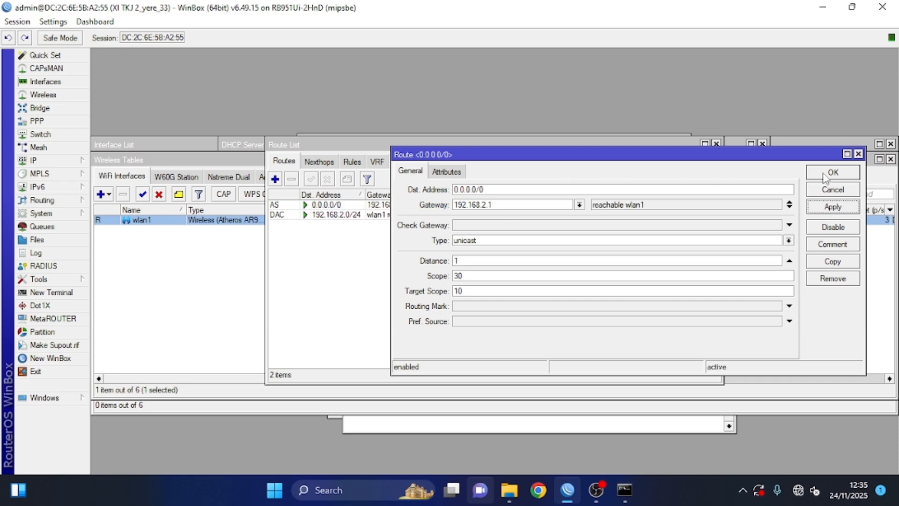
{"action": "left_click", "coordinate": [824, 173]}
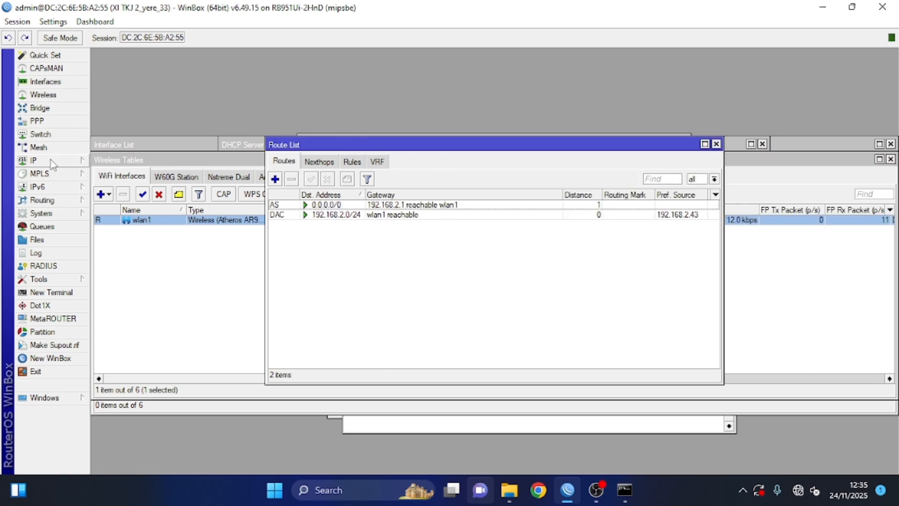
Step: Create VLAN interface 'ruang satu' with VLAN ID 11 on ether3
{"action": "left_click", "coordinate": [47, 82]}
{"action": "left_click", "coordinate": [109, 180]}
{"action": "left_click", "coordinate": [150, 58]}
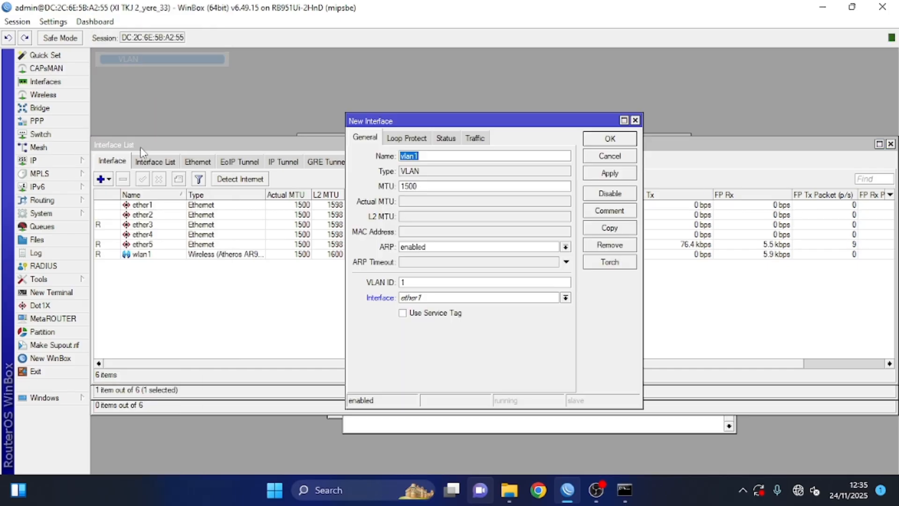
{"action": "type", "text": "ruang satu"}
{"action": "left_click", "coordinate": [429, 284]}
{"action": "type", "text": "1"}
{"action": "left_click", "coordinate": [440, 299]}
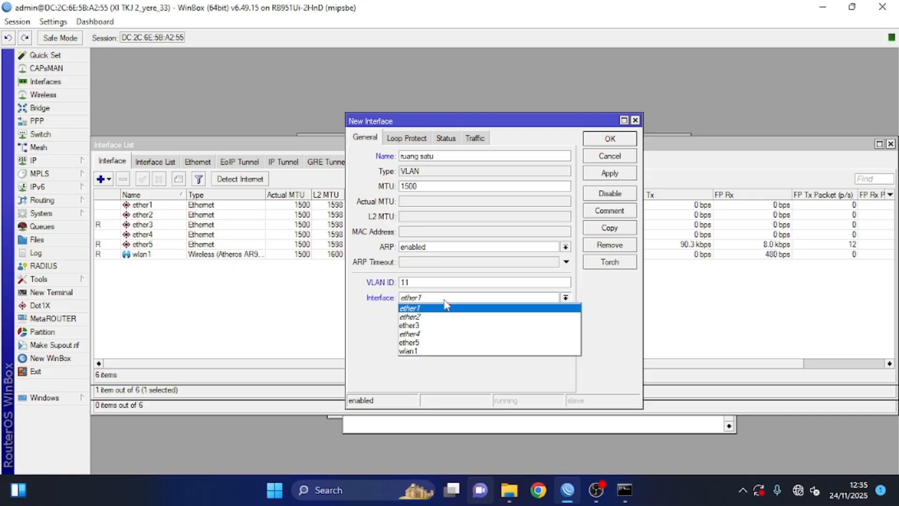
{"action": "left_click", "coordinate": [443, 325]}
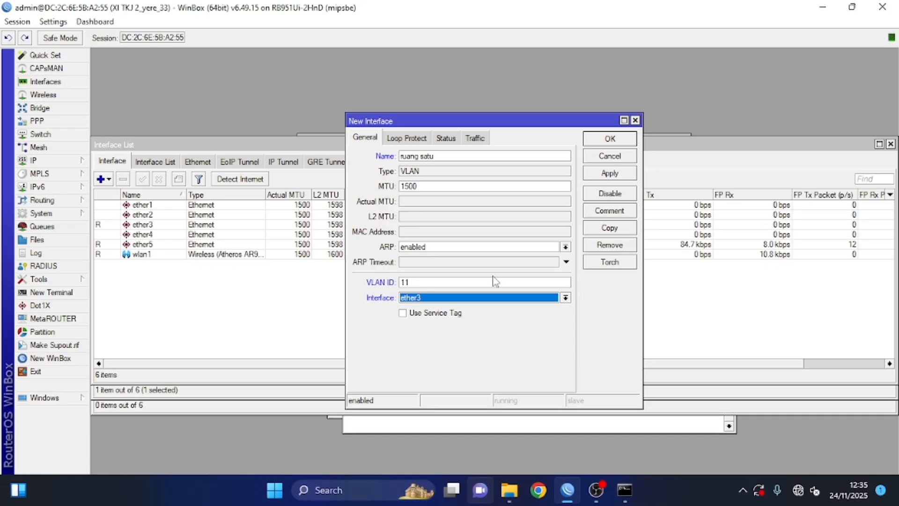
{"action": "left_click", "coordinate": [613, 174]}
{"action": "left_click", "coordinate": [610, 139]}
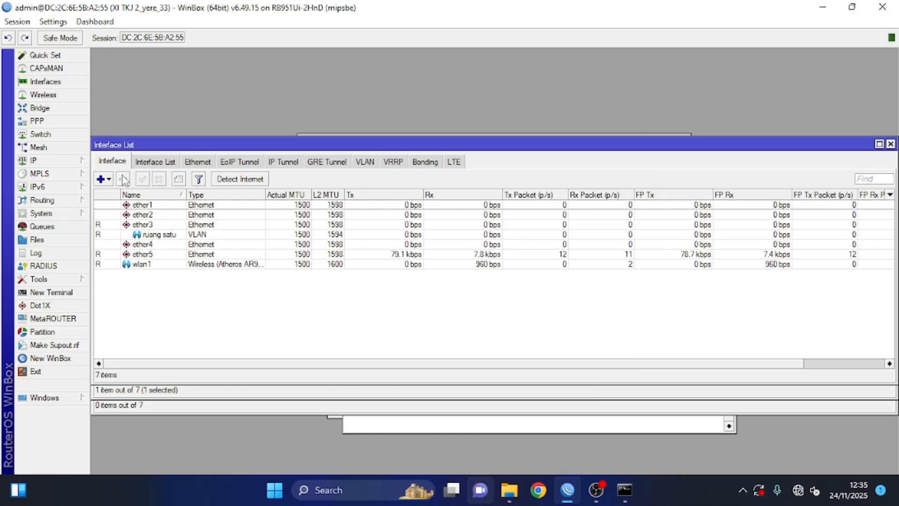
Step: Create VLAN interface 'ruang dua' with VLAN ID 21 on ether3
{"action": "left_click", "coordinate": [101, 179]}
{"action": "left_click", "coordinate": [136, 59]}
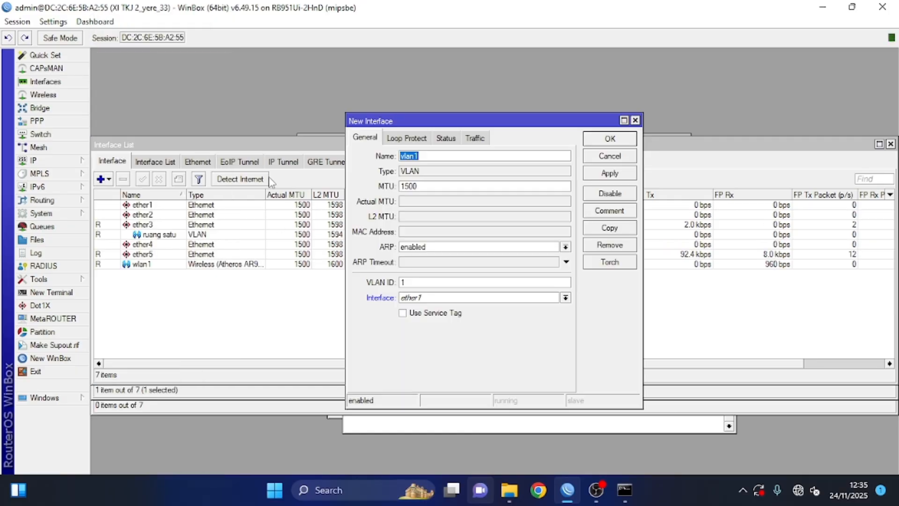
{"action": "type", "text": "ruang dua"}
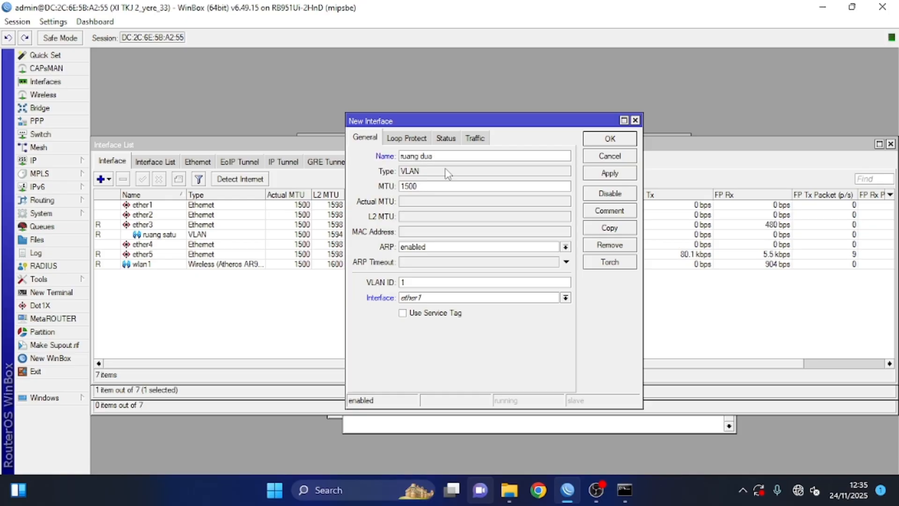
{"action": "double_click", "coordinate": [464, 280]}
{"action": "type", "text": "21"}
{"action": "left_click", "coordinate": [485, 299]}
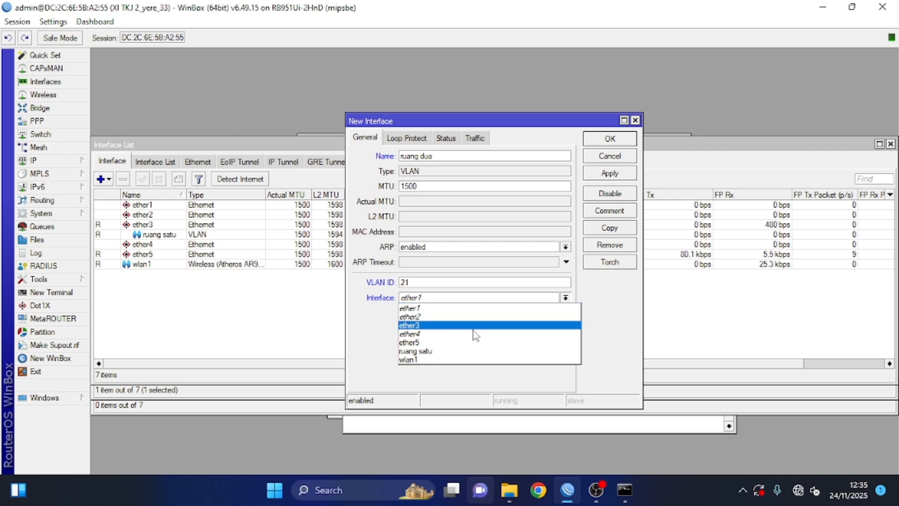
{"action": "left_click", "coordinate": [461, 323]}
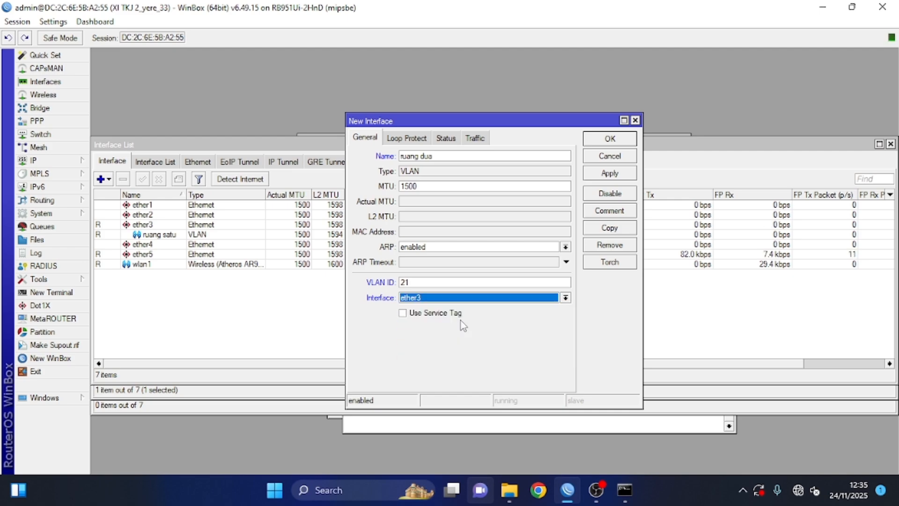
{"action": "left_click", "coordinate": [610, 173]}
{"action": "left_click", "coordinate": [604, 136]}
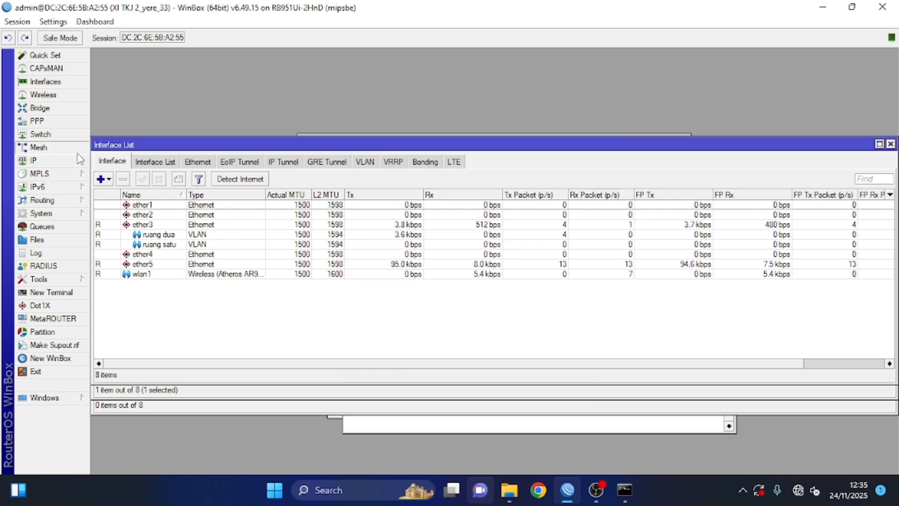
{"action": "left_click", "coordinate": [39, 147]}
{"action": "left_click", "coordinate": [35, 160]}
Step: Add address 192.168.10.42/30 on ruang satu, correcting a mistyped digit
{"action": "left_click", "coordinate": [124, 168]}
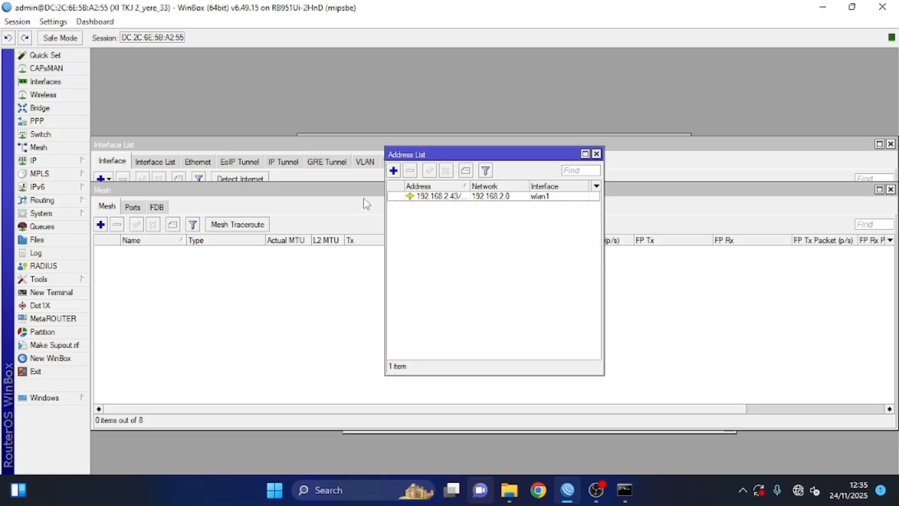
{"action": "left_click", "coordinate": [393, 171]}
{"action": "type", "text": "192.168.10.43/30"}
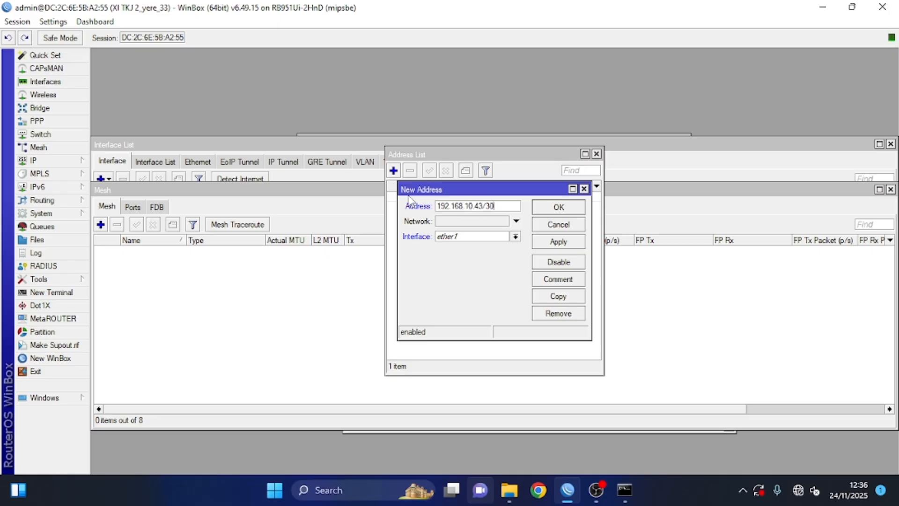
{"action": "left_click", "coordinate": [454, 236]}
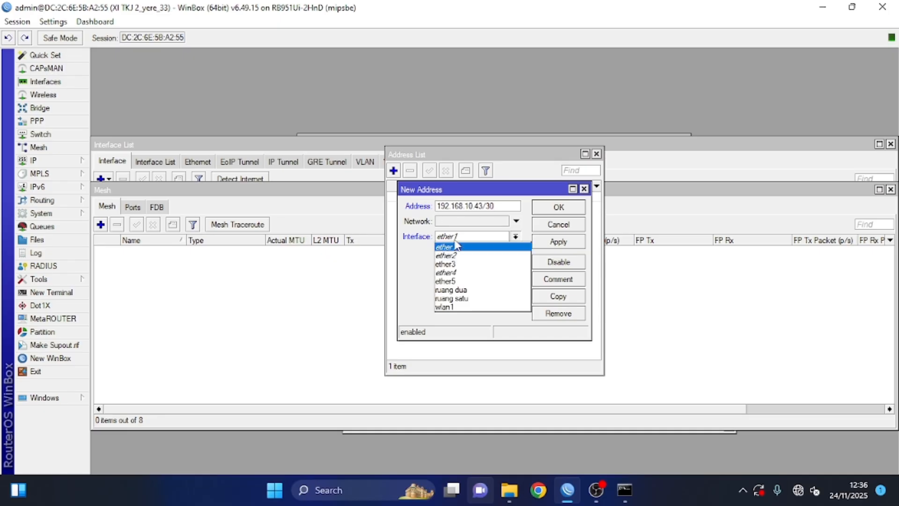
{"action": "left_click", "coordinate": [466, 298]}
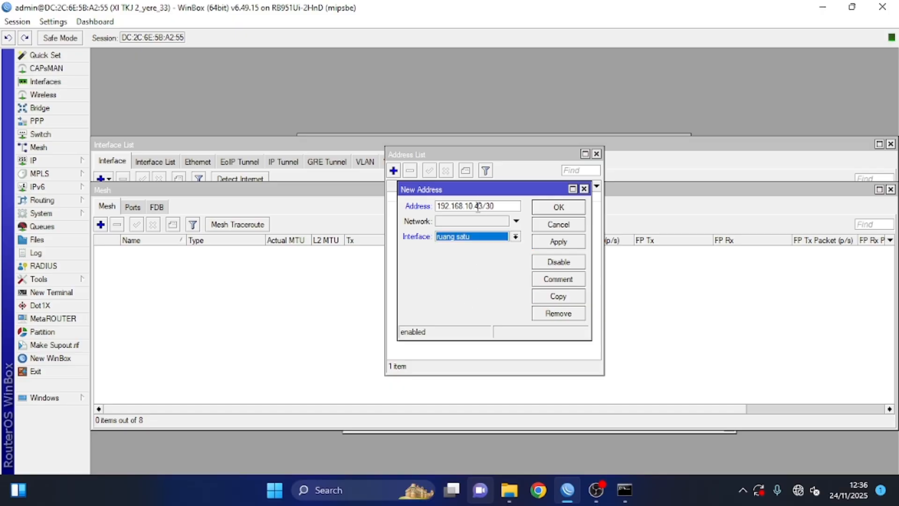
{"action": "mouse_move", "coordinate": [478, 207]}
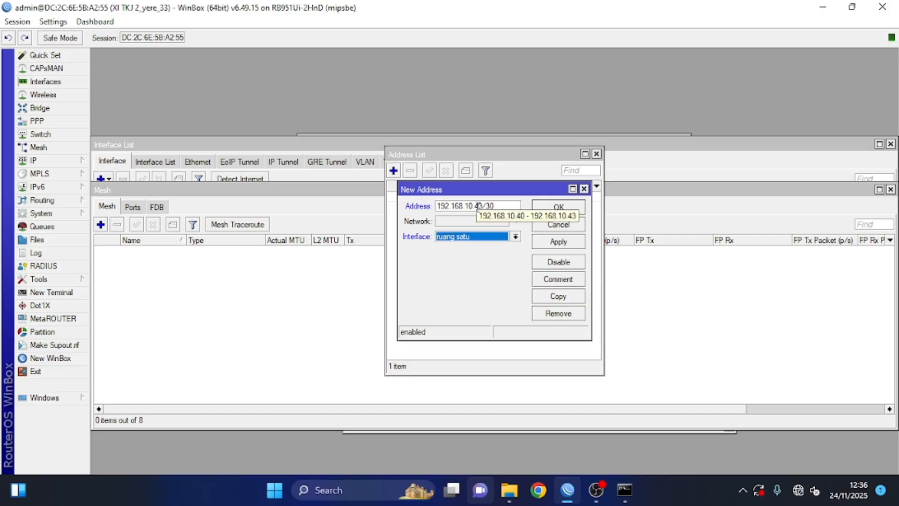
{"action": "left_click", "coordinate": [484, 206]}
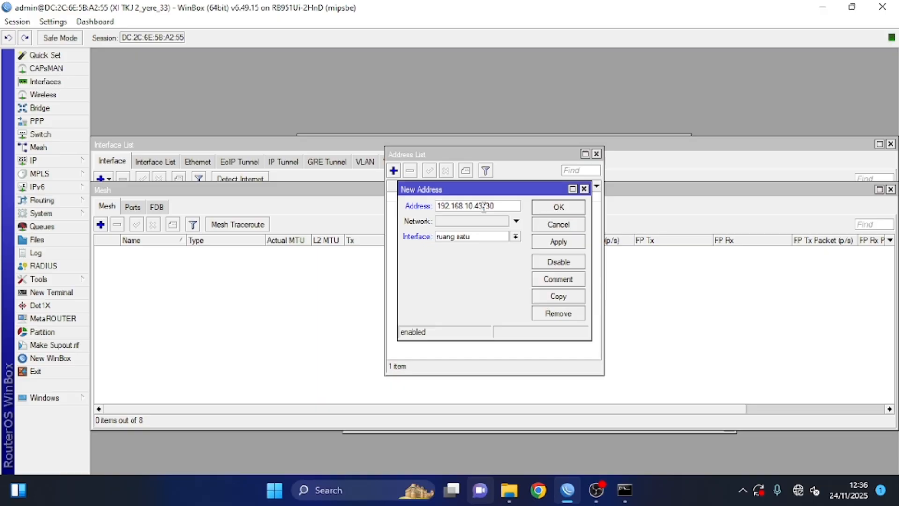
{"action": "key", "text": "BackSpace"}
{"action": "left_click", "coordinate": [558, 241]}
{"action": "left_click", "coordinate": [558, 207]}
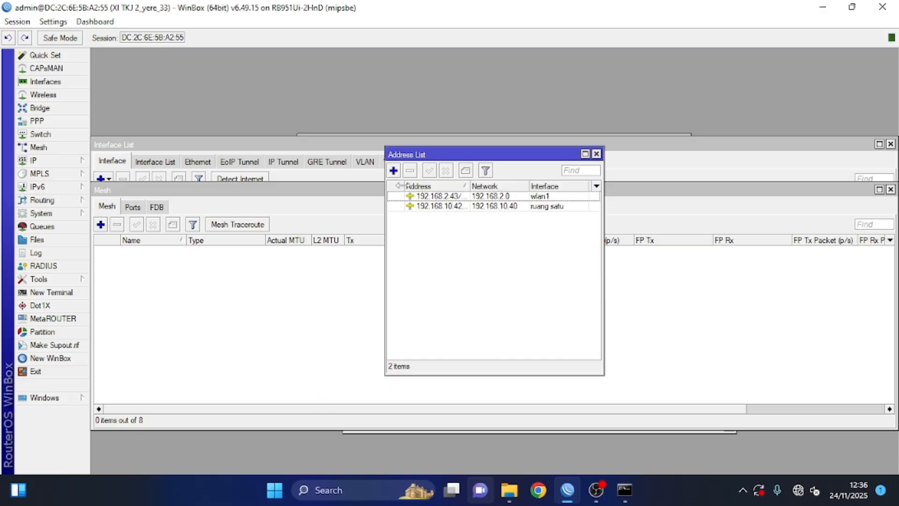
Step: Add address 192.168.21.54/29 on ruang dua
{"action": "left_click", "coordinate": [394, 170]}
{"action": "type", "text": "192.168.21."}
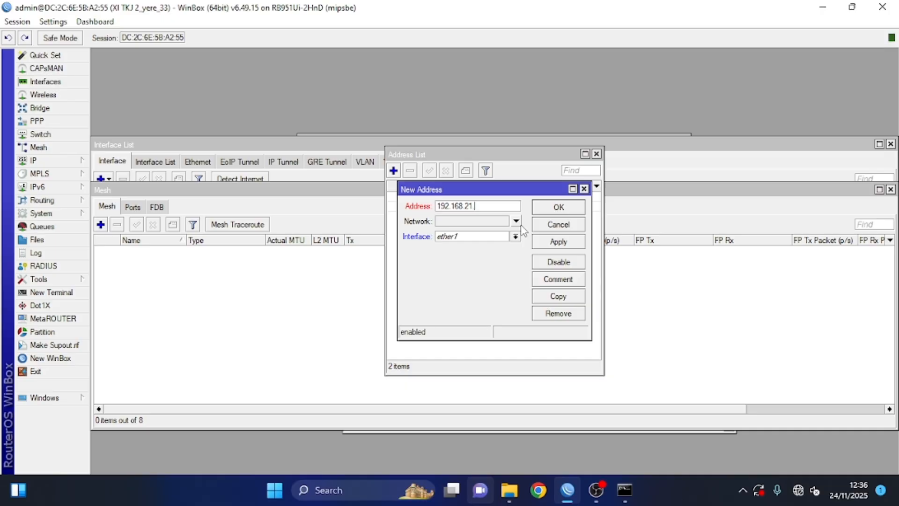
{"action": "type", "text": "54/29"}
{"action": "mouse_move", "coordinate": [478, 205]}
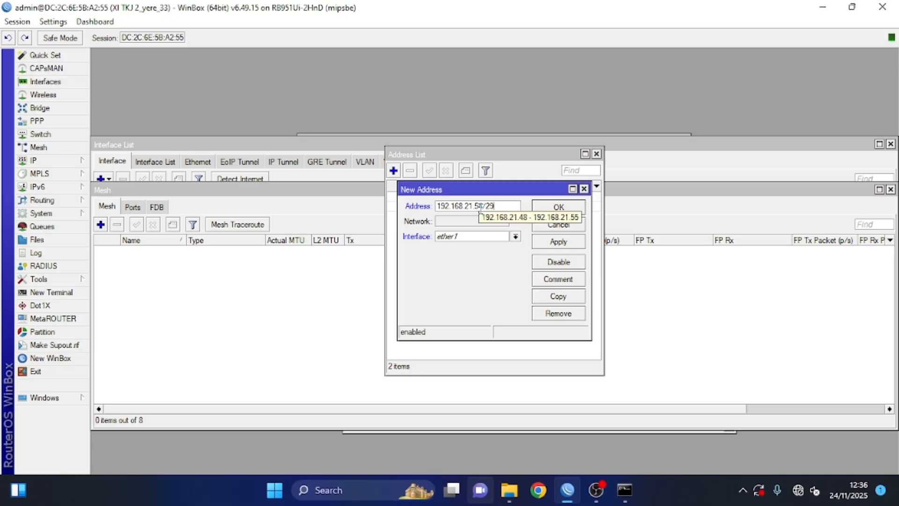
{"action": "left_click", "coordinate": [489, 236]}
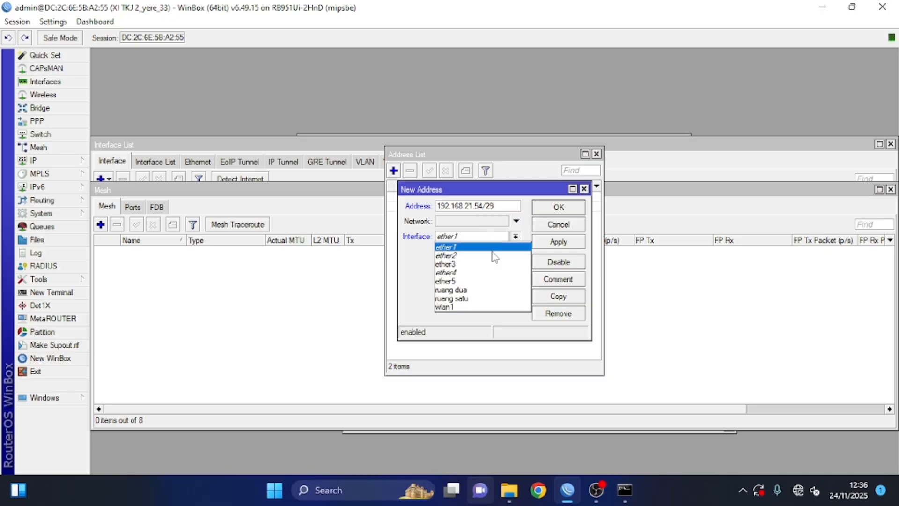
{"action": "left_click", "coordinate": [481, 291]}
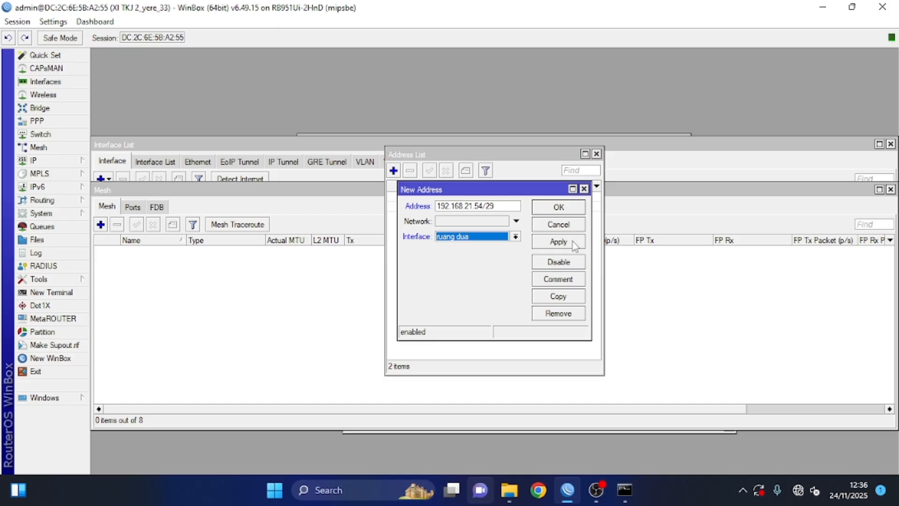
{"action": "left_click", "coordinate": [572, 240]}
{"action": "left_click", "coordinate": [558, 207]}
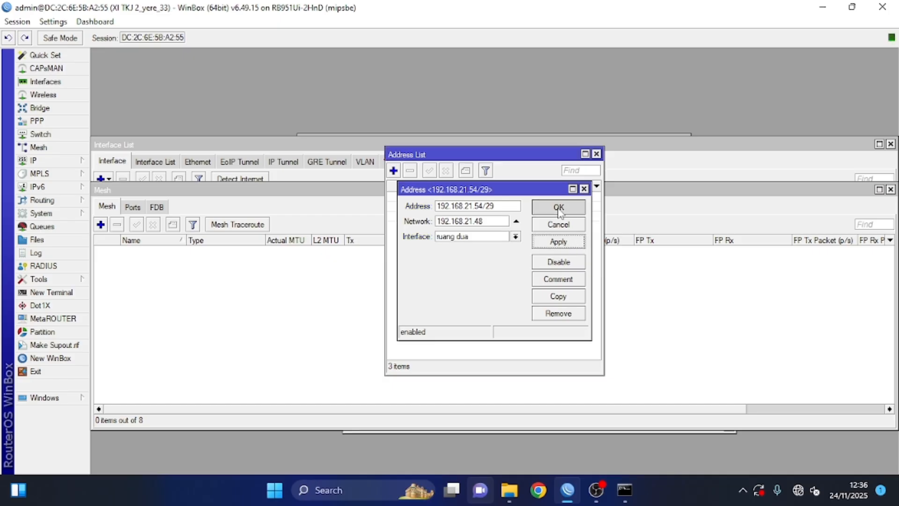
Step: Run DHCP Setup on ruang satu with default values, creating dhcp1 with dhcp_pool0
{"action": "left_click", "coordinate": [66, 161]}
{"action": "left_click", "coordinate": [112, 218]}
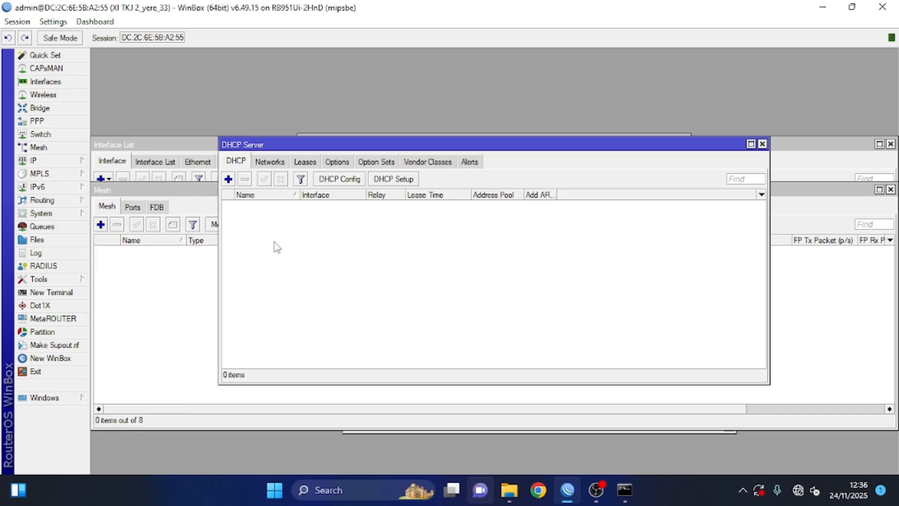
{"action": "left_click", "coordinate": [391, 181]}
{"action": "left_click", "coordinate": [505, 260]}
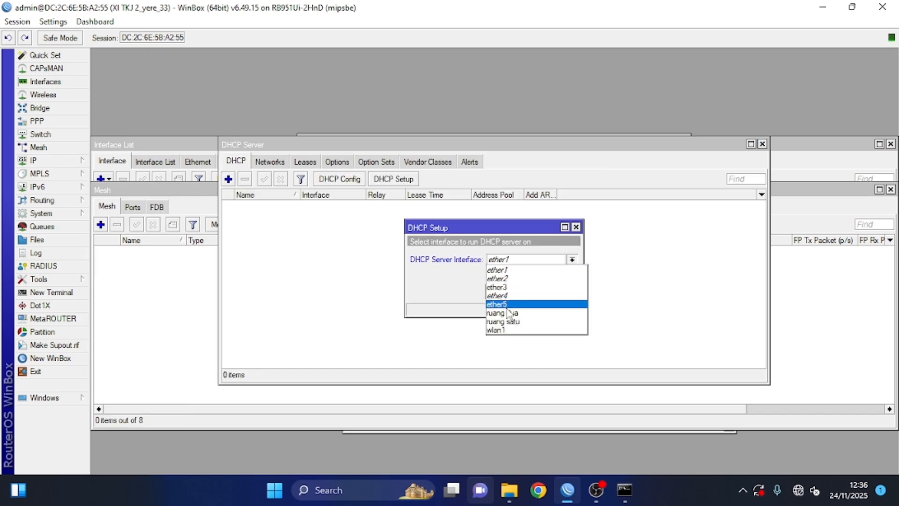
{"action": "left_click", "coordinate": [507, 313]}
{"action": "left_click", "coordinate": [527, 292]}
{"action": "left_click", "coordinate": [528, 291]}
{"action": "left_click", "coordinate": [528, 292]}
{"action": "left_click", "coordinate": [528, 292]}
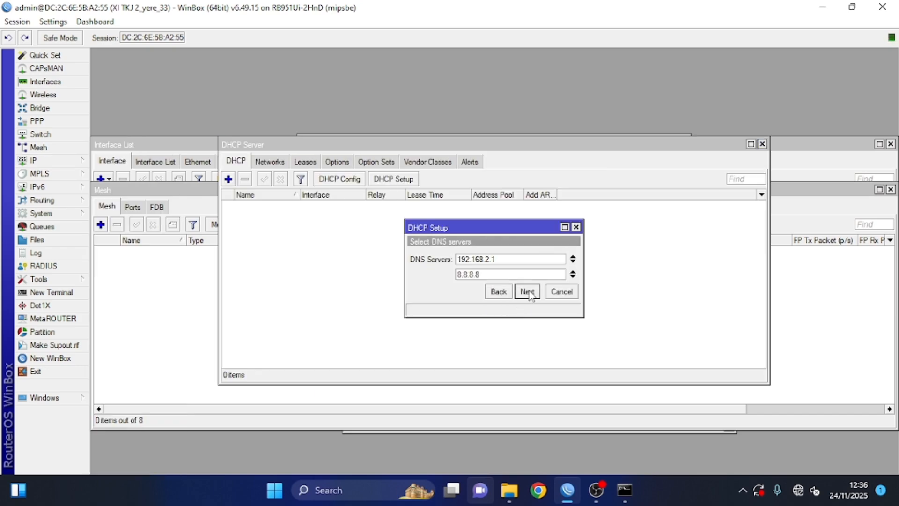
{"action": "left_click", "coordinate": [527, 291]}
{"action": "left_click", "coordinate": [527, 293]}
{"action": "left_click", "coordinate": [495, 257]}
Step: Run DHCP Setup on ruang dua with default values, creating dhcp2 with dhcp_pool1
{"action": "left_click", "coordinate": [393, 178]}
{"action": "left_click", "coordinate": [492, 260]}
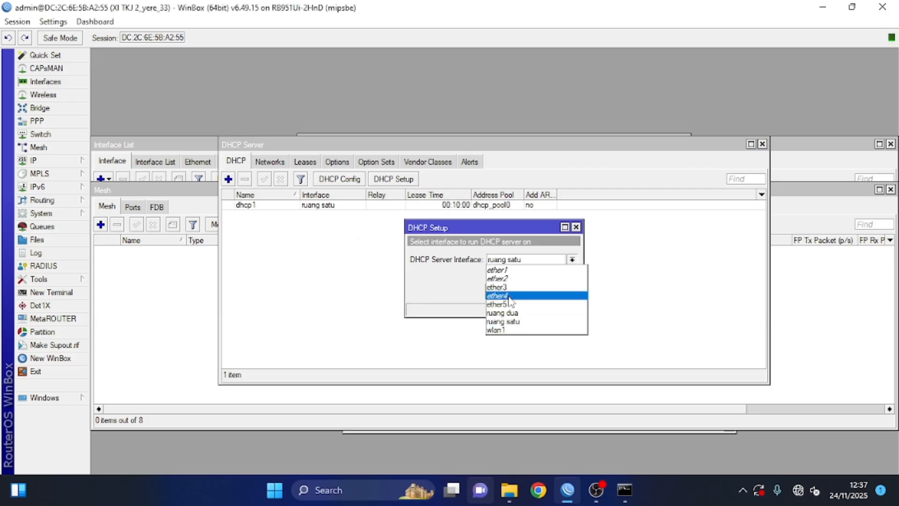
{"action": "left_click", "coordinate": [514, 313]}
{"action": "left_click", "coordinate": [527, 291]}
{"action": "left_click", "coordinate": [527, 291]}
{"action": "left_click", "coordinate": [527, 292]}
{"action": "left_click", "coordinate": [528, 291]}
{"action": "left_click", "coordinate": [527, 291]}
{"action": "left_click", "coordinate": [495, 257]}
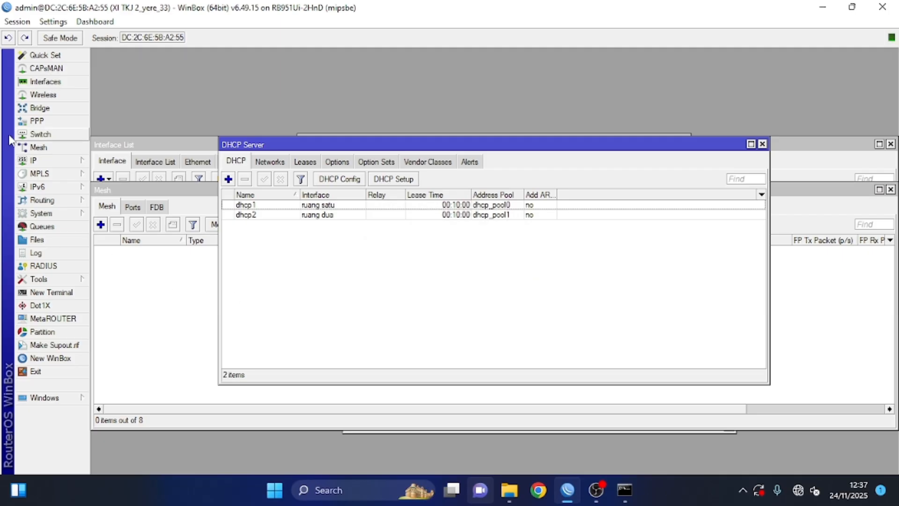
{"action": "left_click", "coordinate": [37, 161]}
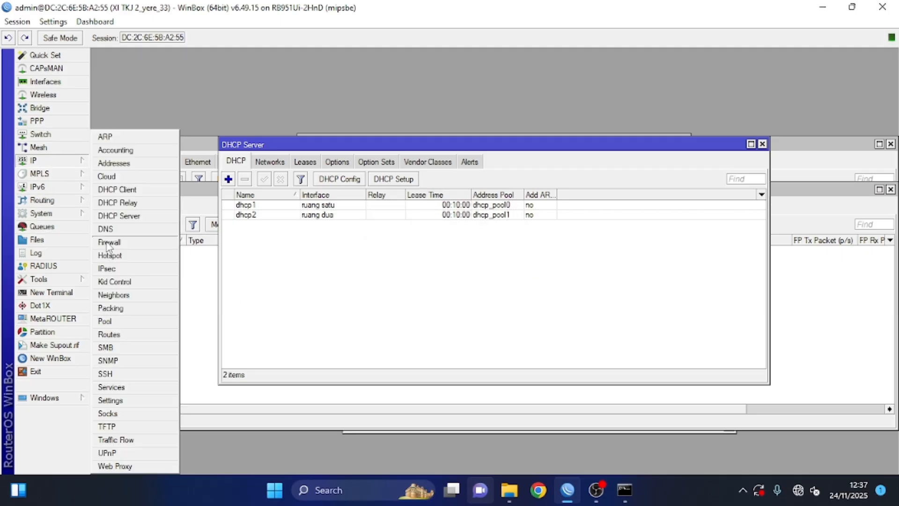
Step: Add a srcnat masquerade NAT rule for traffic leaving through wlan1
{"action": "left_click", "coordinate": [108, 242]}
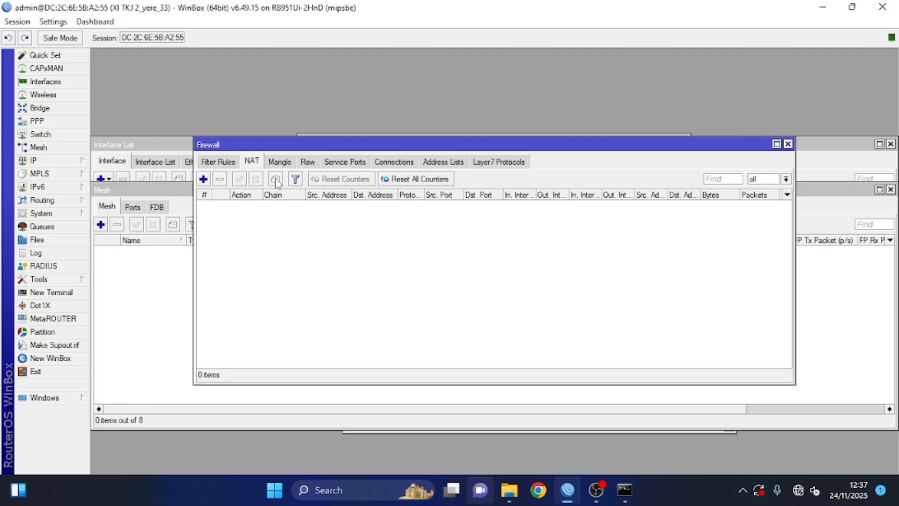
{"action": "left_click", "coordinate": [203, 178]}
{"action": "left_click", "coordinate": [427, 157]}
{"action": "left_click", "coordinate": [426, 158]}
{"action": "left_click", "coordinate": [502, 302]}
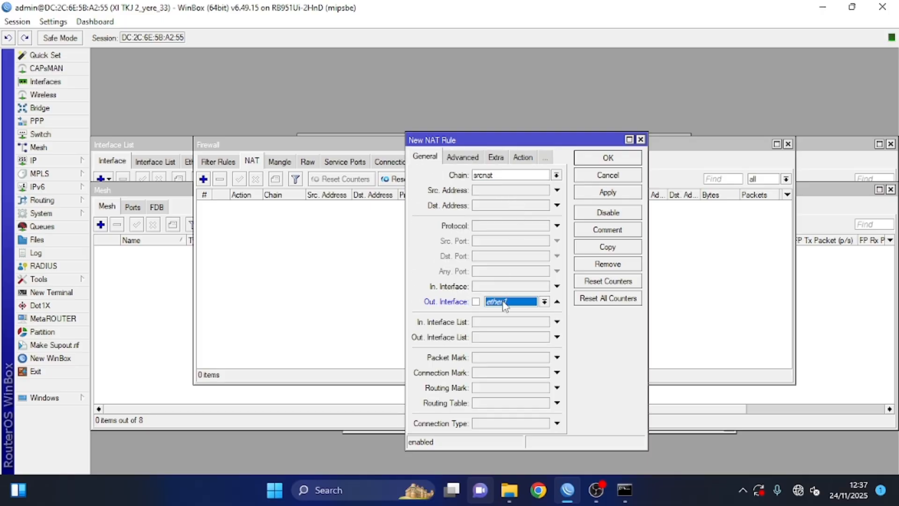
{"action": "left_click", "coordinate": [503, 302]}
{"action": "left_click", "coordinate": [501, 407]}
{"action": "left_click", "coordinate": [522, 158]}
{"action": "left_click", "coordinate": [516, 176]}
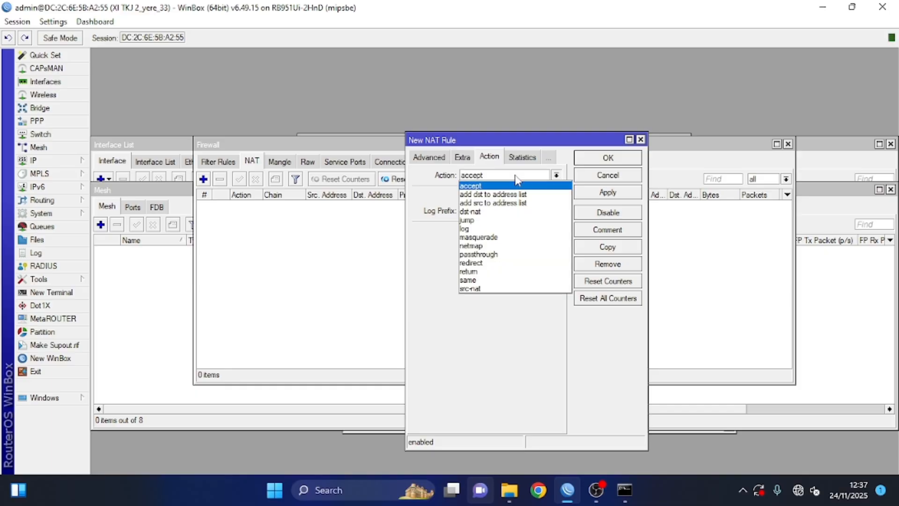
{"action": "left_click", "coordinate": [625, 193]}
{"action": "left_click", "coordinate": [601, 158]}
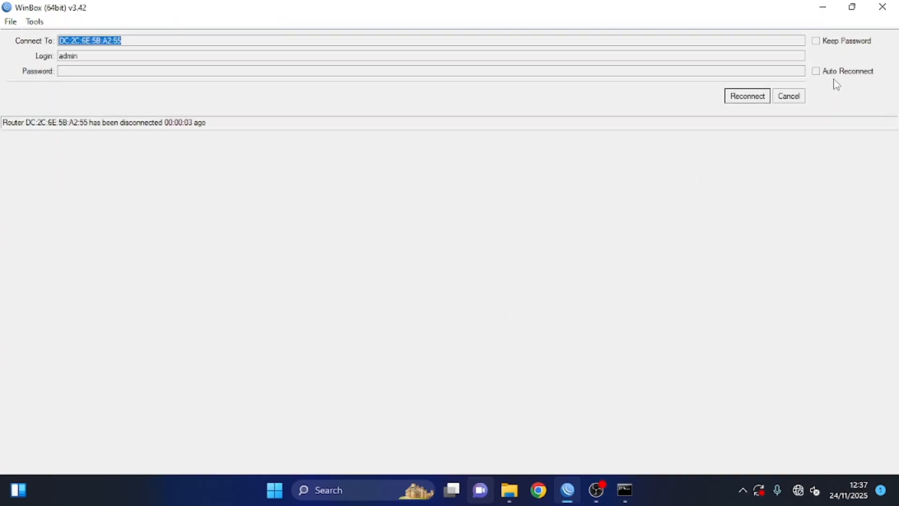
Step: Connect WinBox to the second MikroTik router found in the neighbor list
{"action": "left_click", "coordinate": [798, 96]}
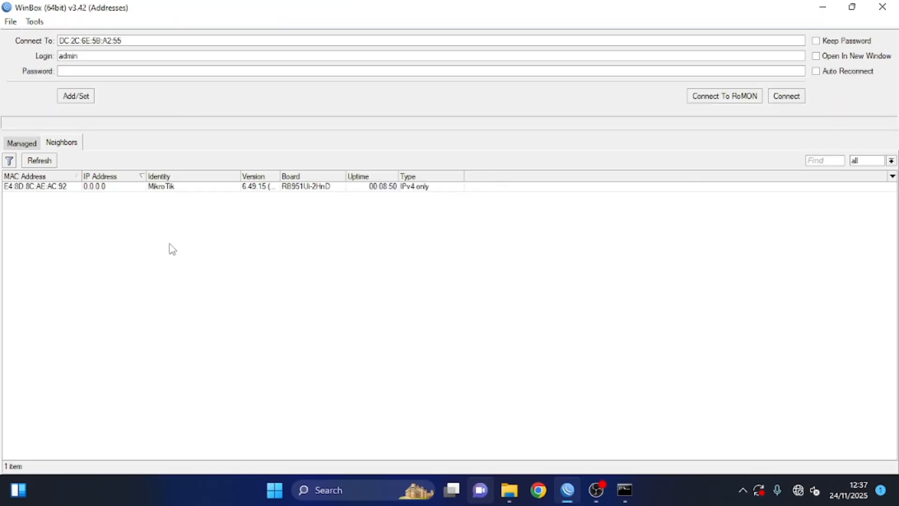
{"action": "left_click", "coordinate": [39, 160]}
{"action": "left_click", "coordinate": [111, 189]}
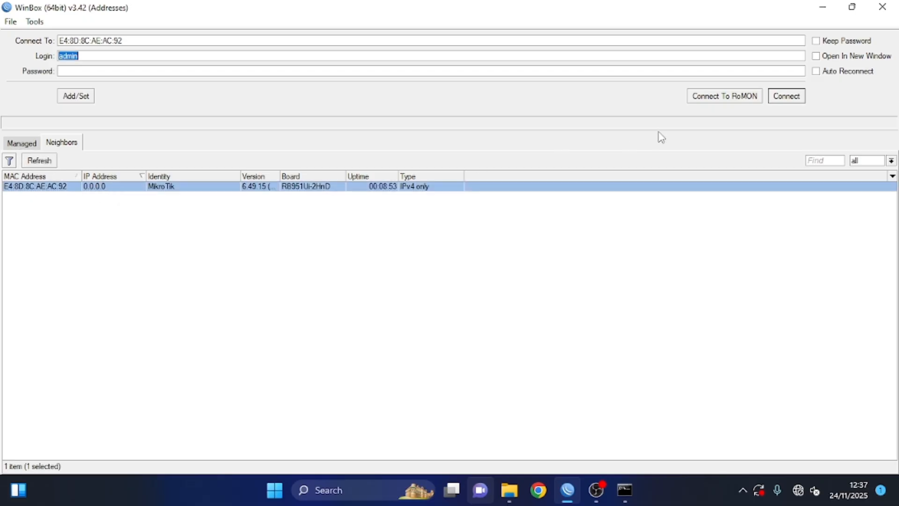
{"action": "left_click", "coordinate": [785, 95]}
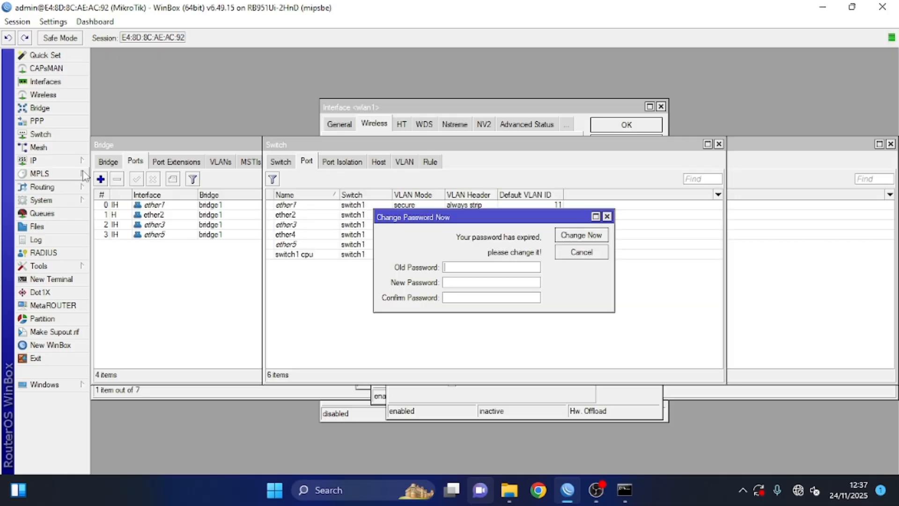
Step: Reset the router's configuration with No Default Configuration and confirm the reboot
{"action": "left_click", "coordinate": [75, 200]}
{"action": "left_click", "coordinate": [143, 349]}
{"action": "left_click", "coordinate": [502, 276]}
{"action": "left_click", "coordinate": [549, 239]}
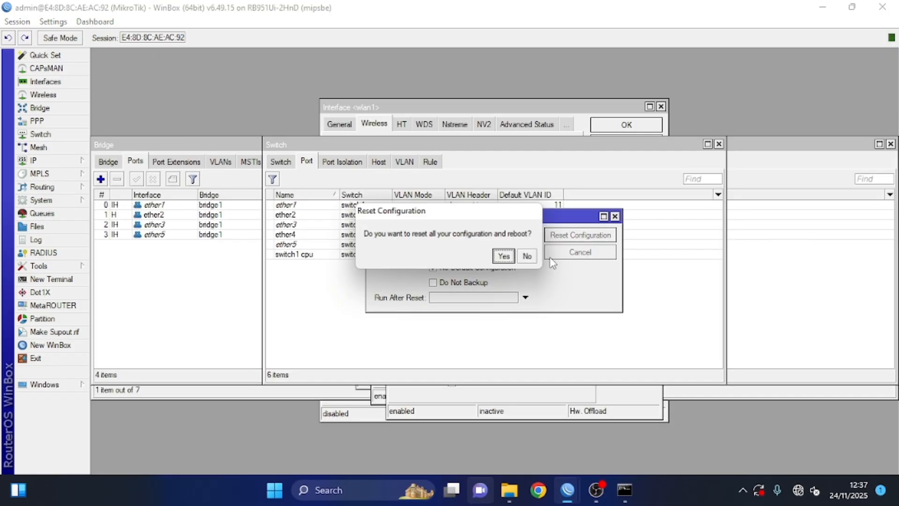
{"action": "left_click", "coordinate": [501, 255]}
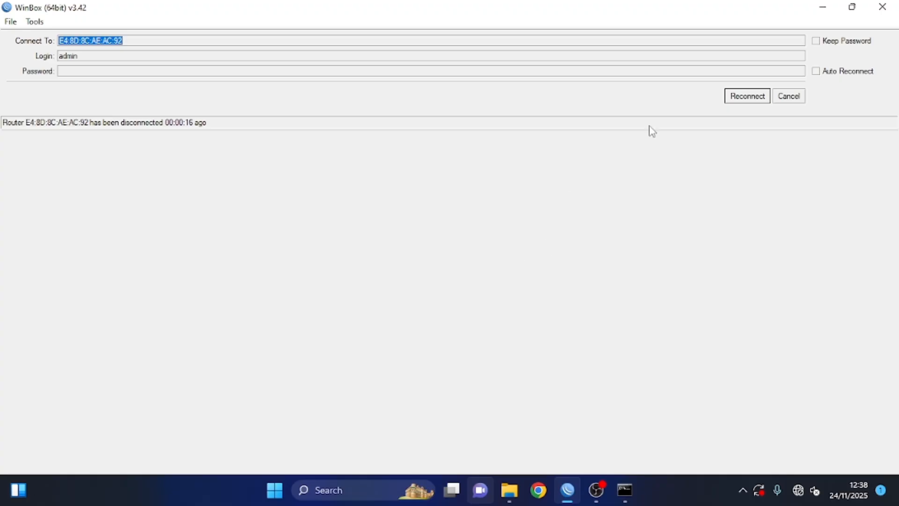
Step: Reconnect and log in to the freshly reset MikroTik router from the neighbour list
{"action": "left_click", "coordinate": [780, 98]}
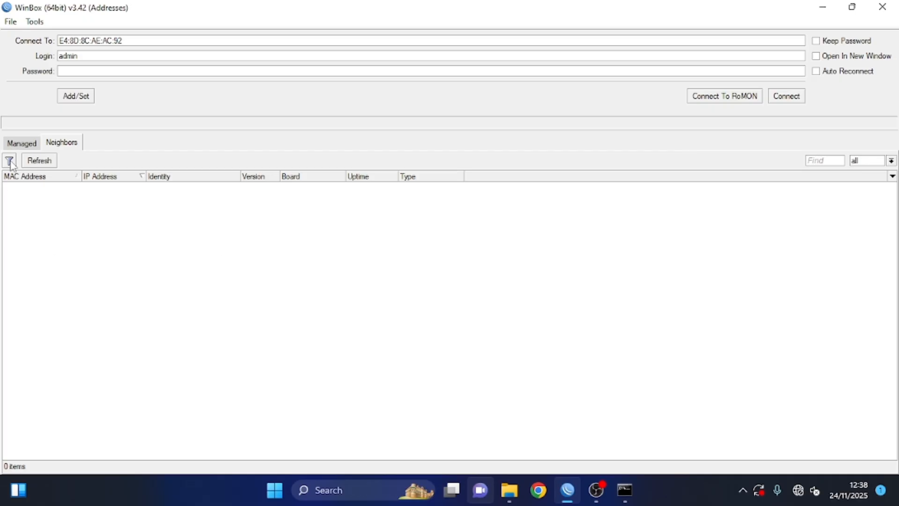
{"action": "left_click", "coordinate": [39, 166]}
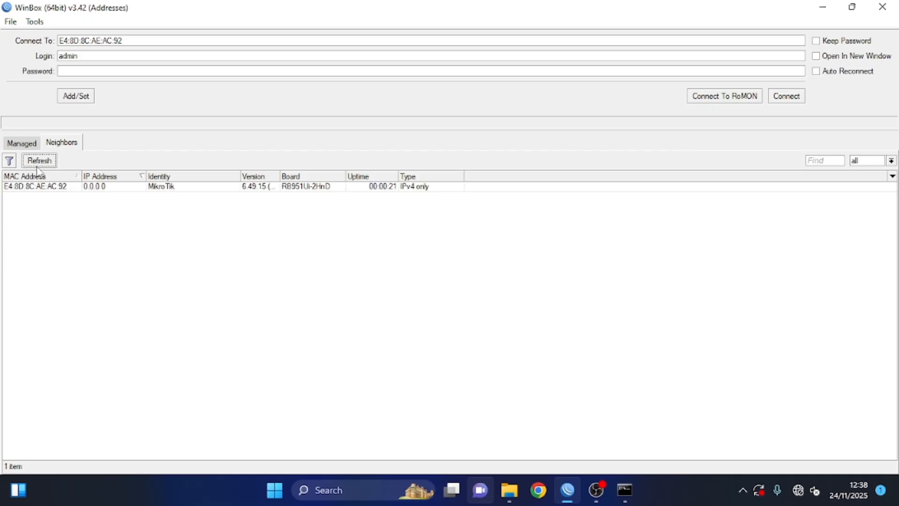
{"action": "left_click", "coordinate": [84, 189]}
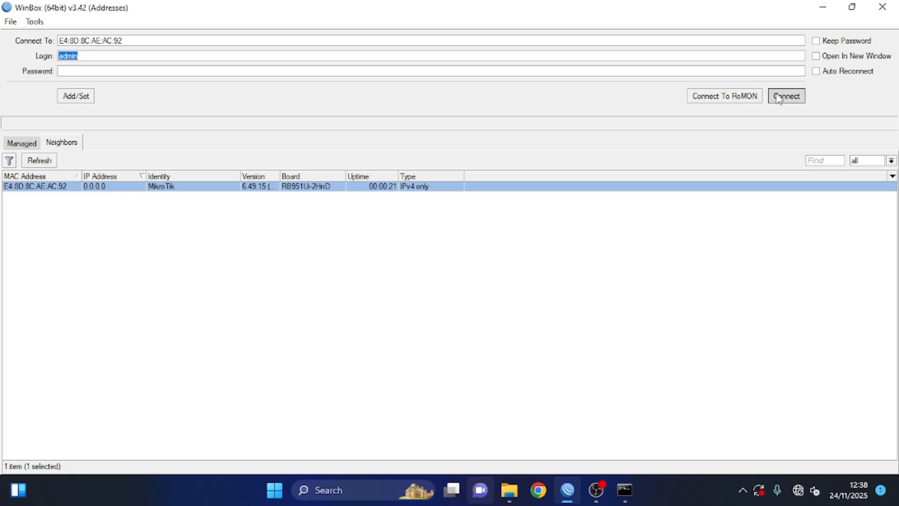
{"action": "left_click", "coordinate": [777, 96]}
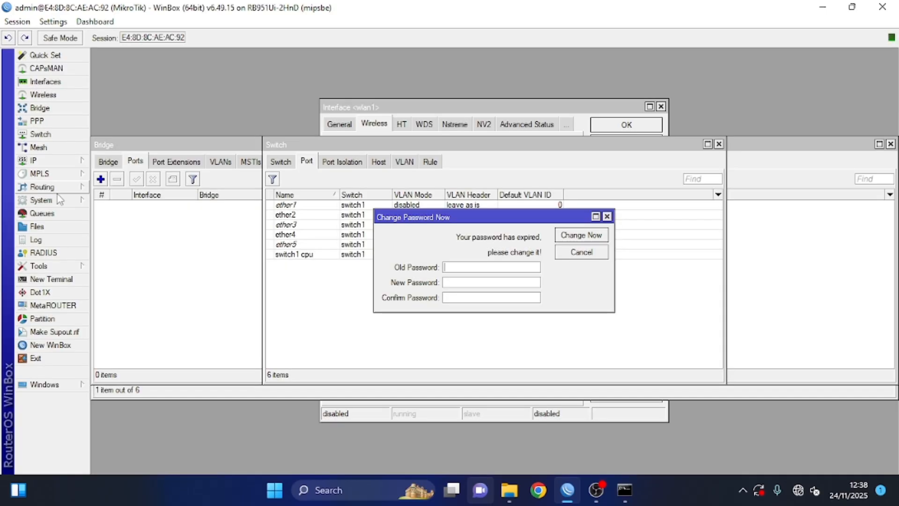
Step: Create a new bridge named bridge1
{"action": "left_click", "coordinate": [65, 108]}
{"action": "left_click", "coordinate": [108, 162]}
{"action": "left_click", "coordinate": [100, 179]}
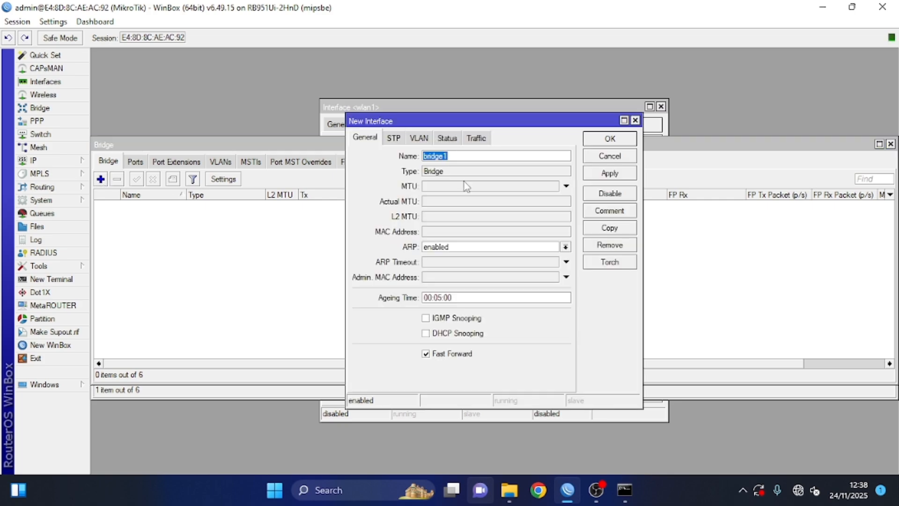
{"action": "left_click", "coordinate": [617, 176]}
{"action": "left_click", "coordinate": [604, 138]}
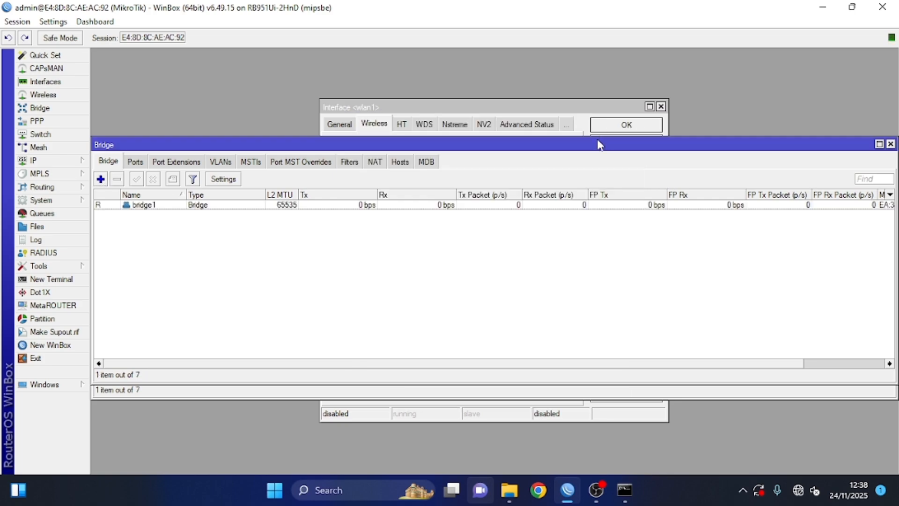
Step: Add ether1 and ether2 as ports of bridge1
{"action": "left_click", "coordinate": [141, 163]}
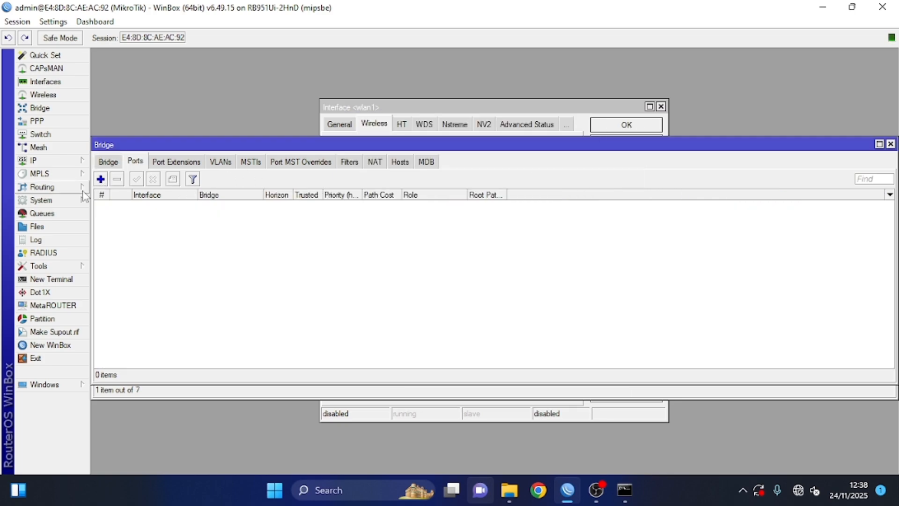
{"action": "left_click", "coordinate": [100, 179]}
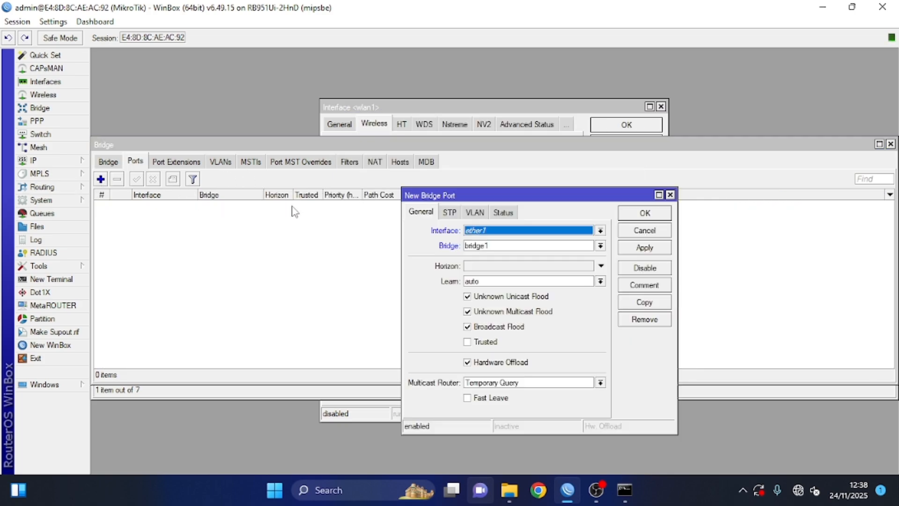
{"action": "left_click", "coordinate": [648, 248]}
{"action": "left_click", "coordinate": [660, 302]}
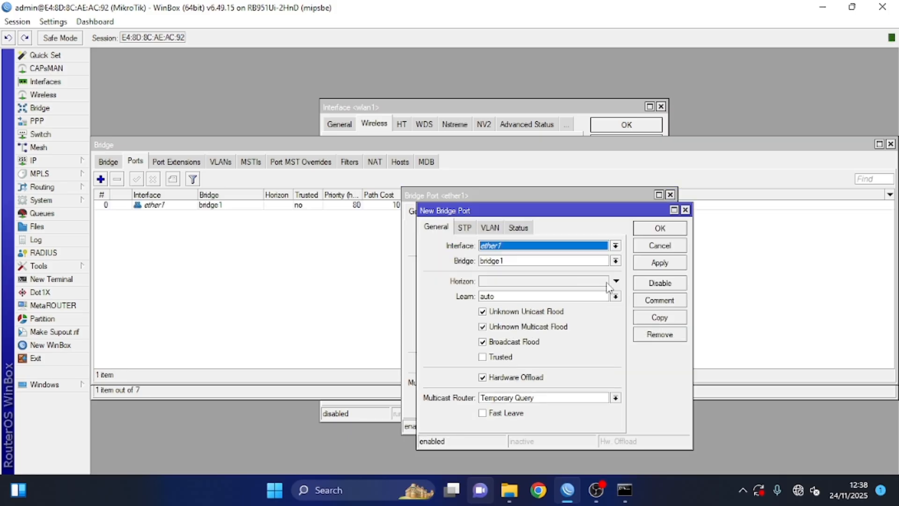
{"action": "left_click", "coordinate": [538, 246]}
{"action": "left_click", "coordinate": [513, 283]}
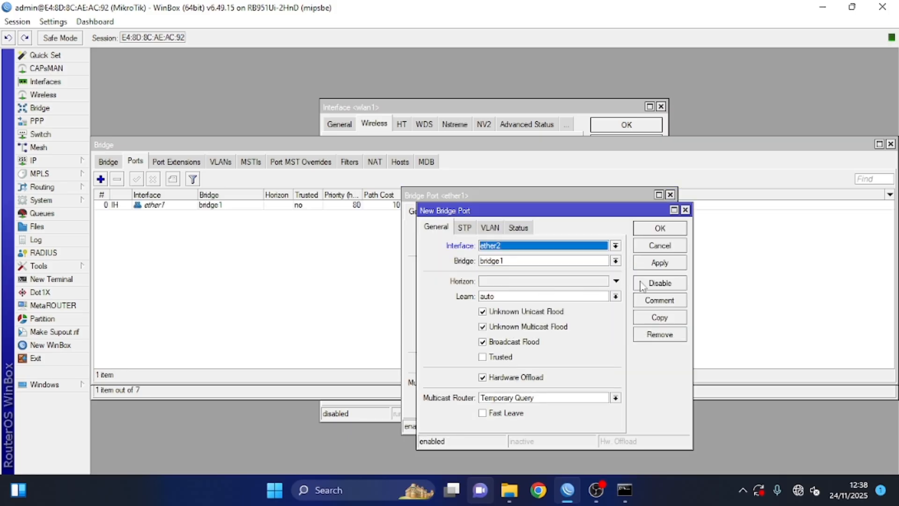
{"action": "left_click", "coordinate": [660, 266]}
Step: Add ether3 and ether5 as bridge1 ports, discarding an extra duplicate entry
{"action": "left_click", "coordinate": [668, 317]}
{"action": "left_click", "coordinate": [599, 261]}
{"action": "left_click", "coordinate": [557, 313]}
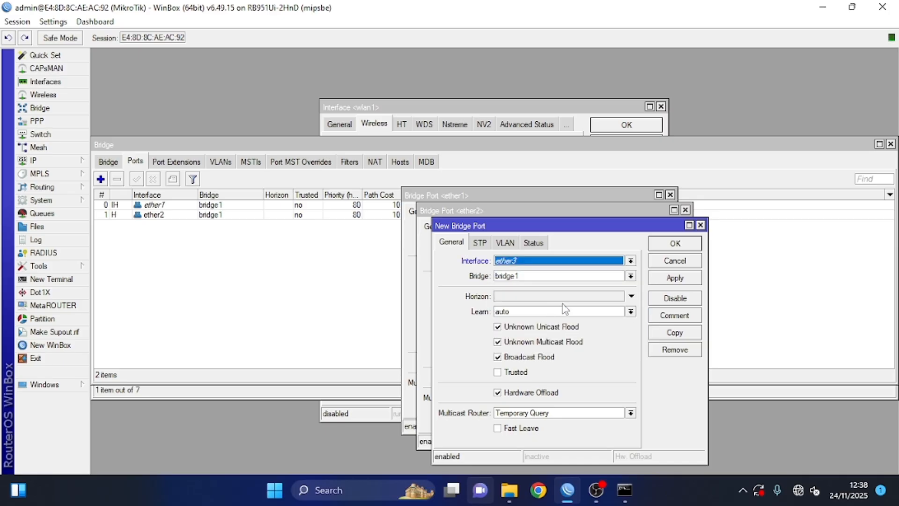
{"action": "left_click", "coordinate": [674, 278]}
{"action": "left_click", "coordinate": [676, 332]}
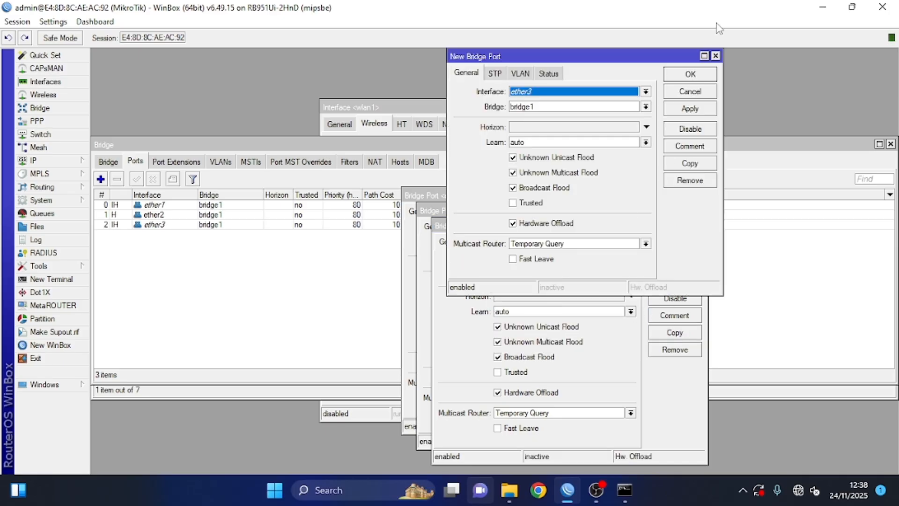
{"action": "left_click", "coordinate": [715, 56]}
{"action": "left_click", "coordinate": [689, 333]}
{"action": "left_click", "coordinate": [544, 96]}
{"action": "left_click", "coordinate": [553, 155]}
{"action": "left_click", "coordinate": [689, 109]}
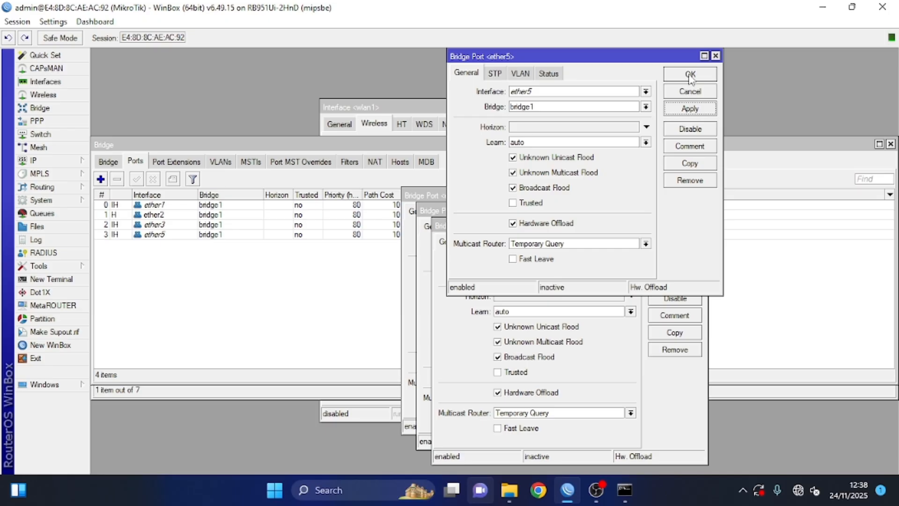
{"action": "left_click", "coordinate": [690, 75]}
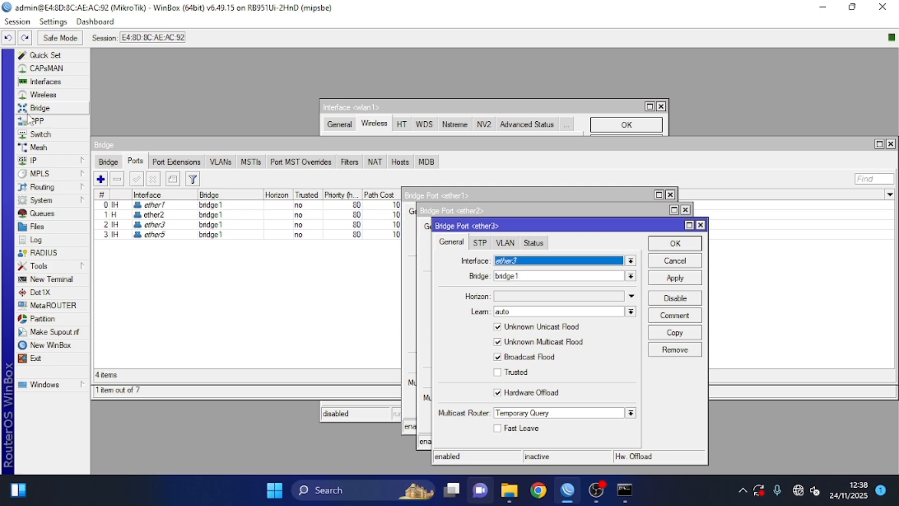
Step: Set switch port ether1 to secure VLAN mode, always strip, default VLAN ID 11
{"action": "left_click", "coordinate": [41, 134]}
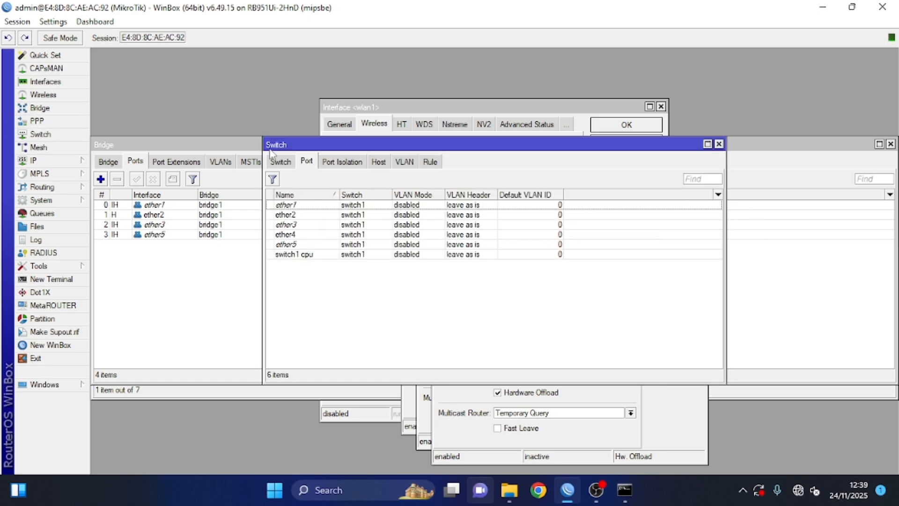
{"action": "double_click", "coordinate": [292, 206]}
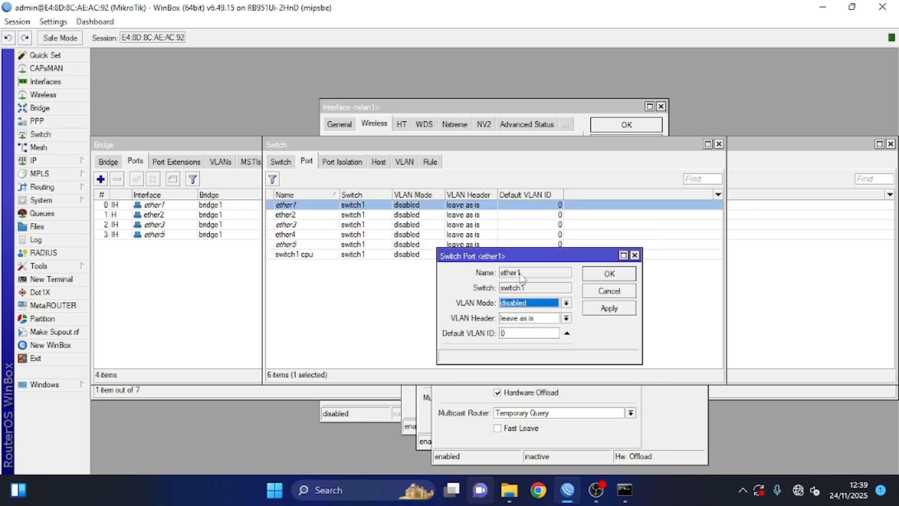
{"action": "left_click", "coordinate": [536, 304]}
{"action": "left_click", "coordinate": [520, 344]}
{"action": "left_click", "coordinate": [520, 319]}
{"action": "left_click", "coordinate": [520, 335]}
{"action": "left_click", "coordinate": [526, 335]}
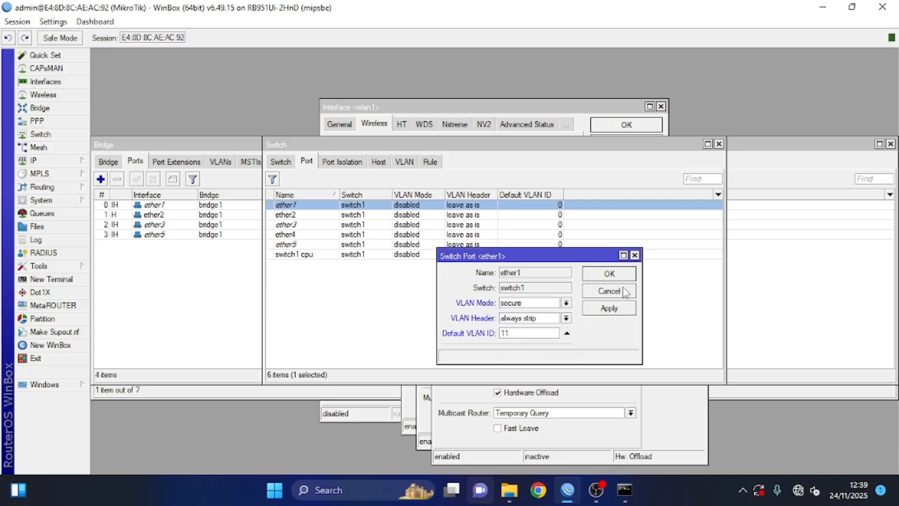
{"action": "left_click", "coordinate": [617, 312]}
{"action": "left_click", "coordinate": [609, 275]}
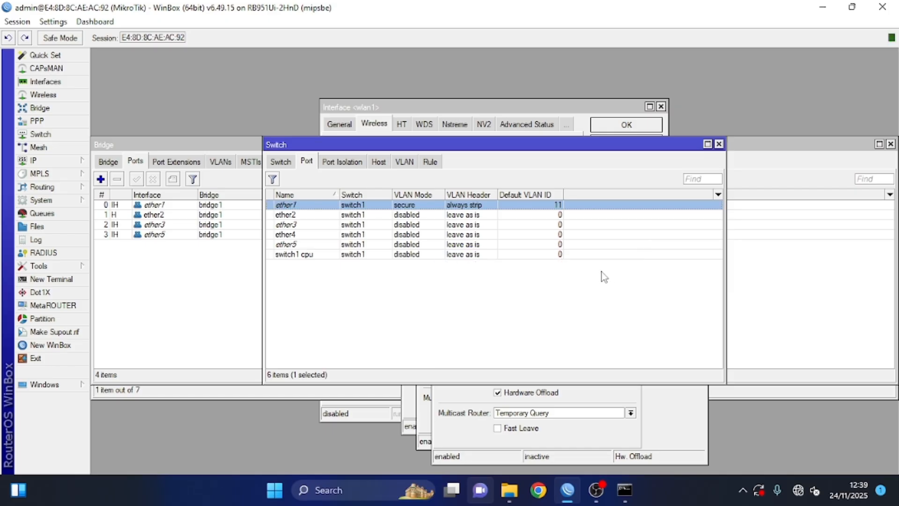
Step: Set switch port ether2 to secure VLAN mode with VLAN header add if missing
{"action": "double_click", "coordinate": [550, 208]}
{"action": "double_click", "coordinate": [560, 214]}
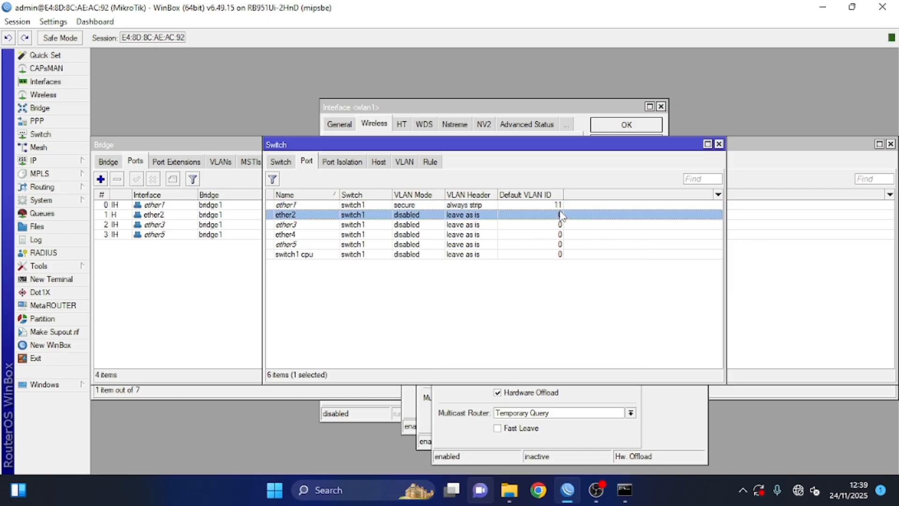
{"action": "left_click", "coordinate": [567, 318]}
{"action": "left_click", "coordinate": [558, 355]}
{"action": "left_click", "coordinate": [581, 332]}
{"action": "left_click", "coordinate": [537, 345]}
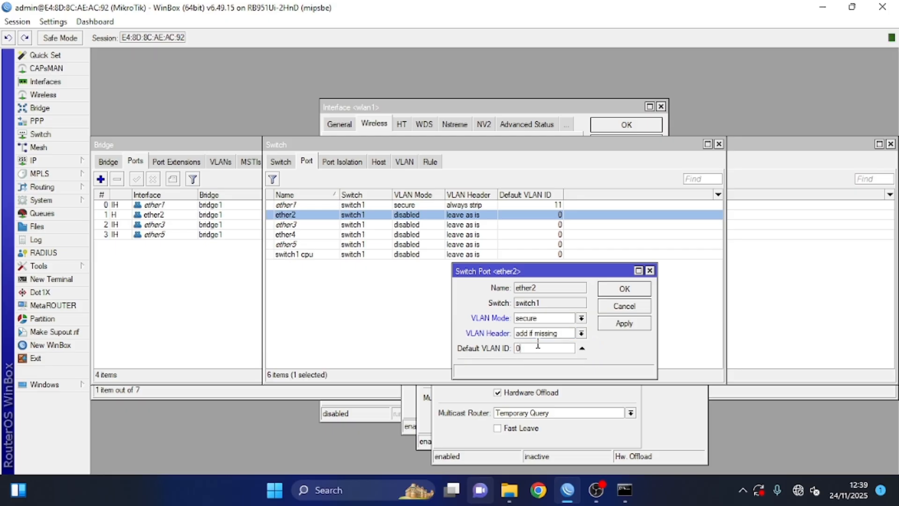
{"action": "left_click", "coordinate": [633, 326]}
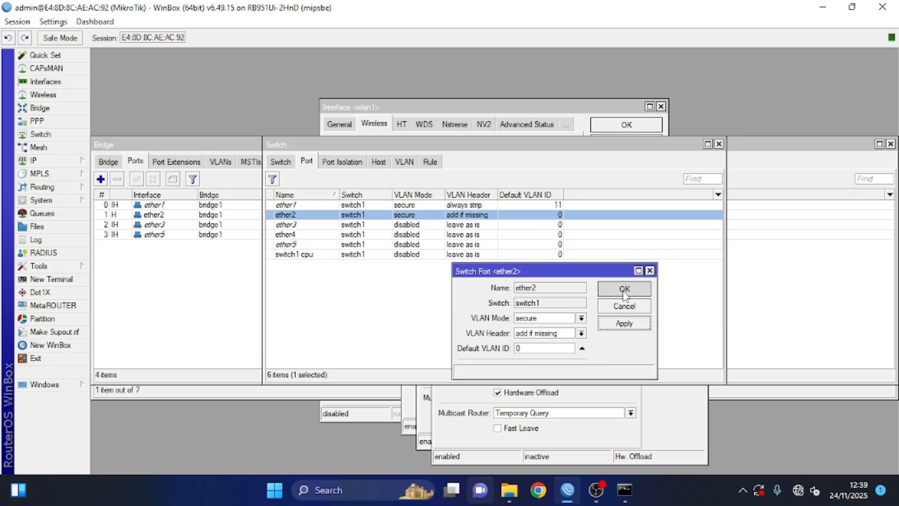
{"action": "left_click", "coordinate": [624, 289]}
Step: Set switch port ether3 to secure VLAN mode, always strip, default VLAN ID 21
{"action": "double_click", "coordinate": [580, 226]}
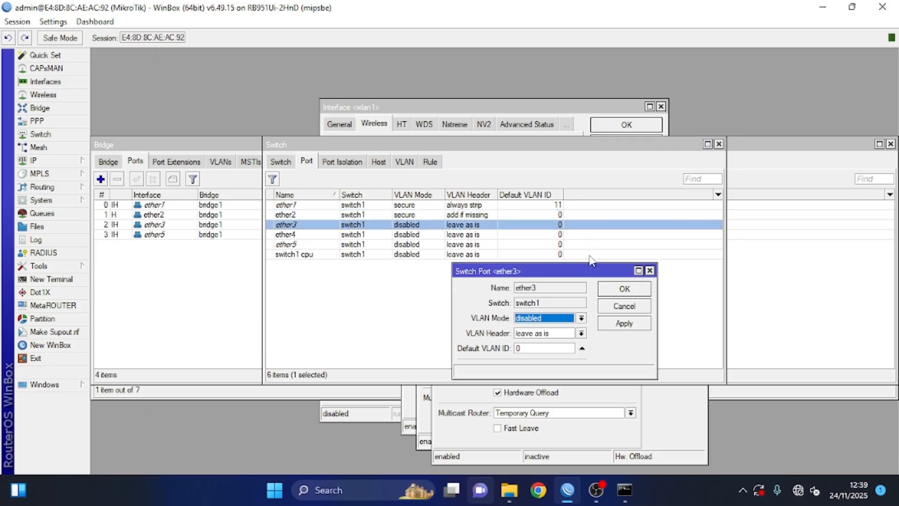
{"action": "left_click", "coordinate": [568, 318]}
{"action": "left_click", "coordinate": [543, 356]}
{"action": "left_click", "coordinate": [542, 333]}
{"action": "left_click", "coordinate": [555, 354]}
{"action": "left_click", "coordinate": [552, 348]}
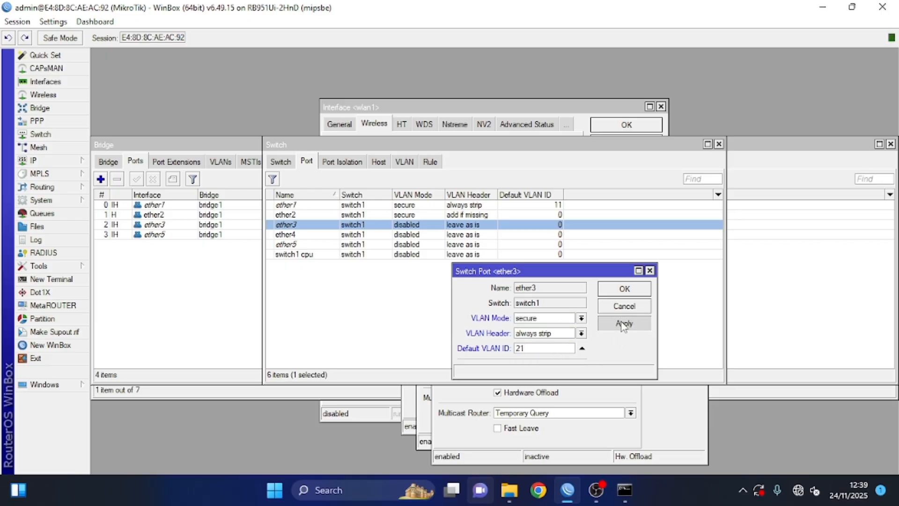
{"action": "left_click", "coordinate": [609, 289]}
Step: Set ether5 to secure VLAN mode, always strip, default VLAN ID 21, then view switch VLANs
{"action": "double_click", "coordinate": [566, 242]}
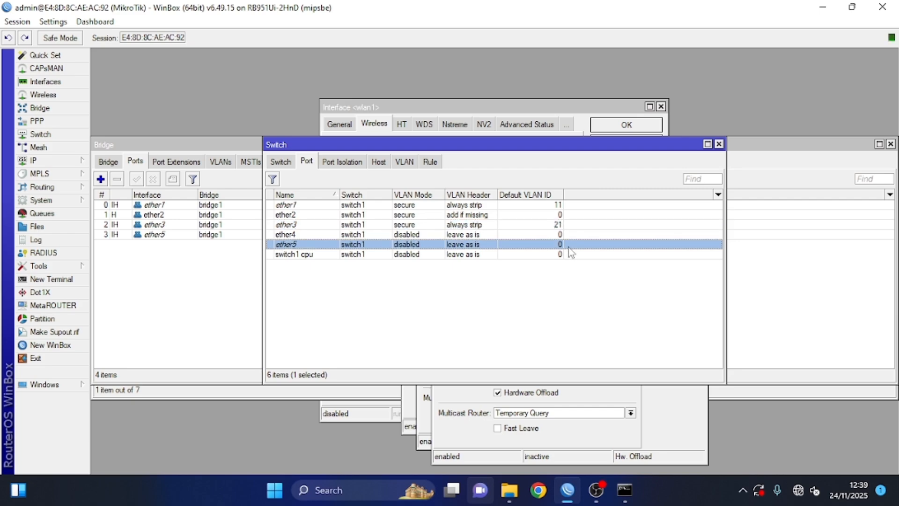
{"action": "left_click", "coordinate": [581, 318]}
{"action": "left_click", "coordinate": [560, 354]}
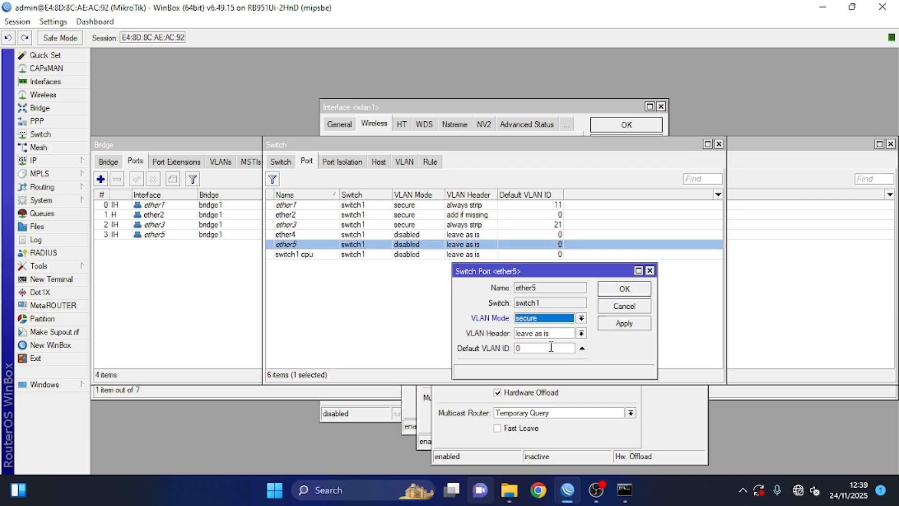
{"action": "left_click", "coordinate": [548, 334]}
{"action": "left_click", "coordinate": [552, 353]}
{"action": "double_click", "coordinate": [558, 347]}
{"action": "type", "text": "21"}
{"action": "left_click", "coordinate": [624, 323]}
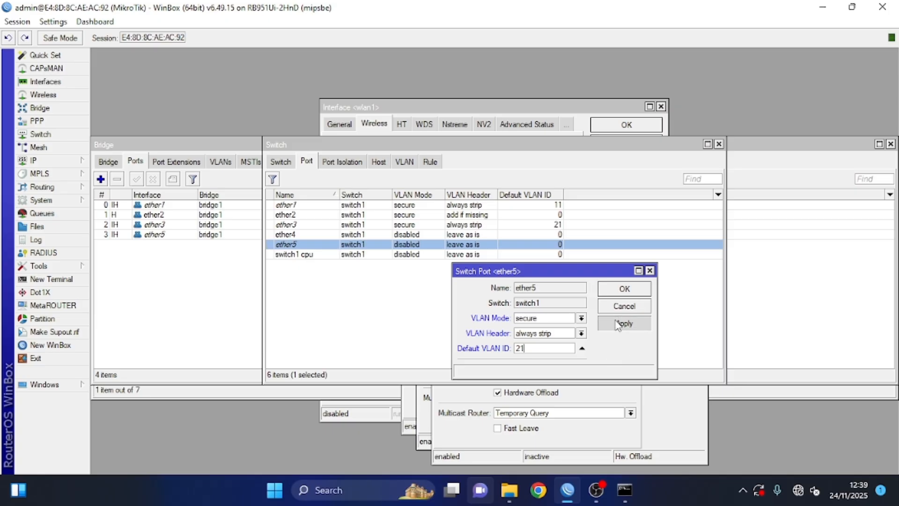
{"action": "left_click", "coordinate": [611, 288]}
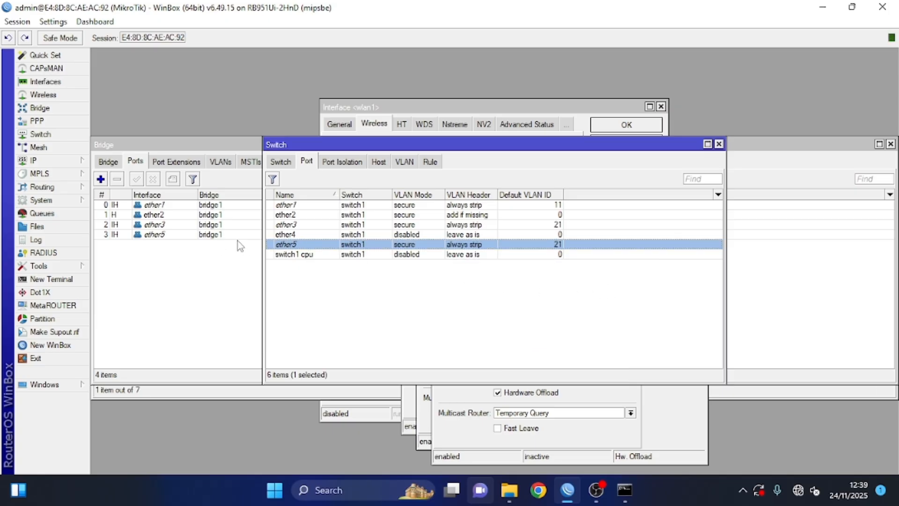
{"action": "left_click", "coordinate": [405, 162]}
{"action": "left_click", "coordinate": [272, 179]}
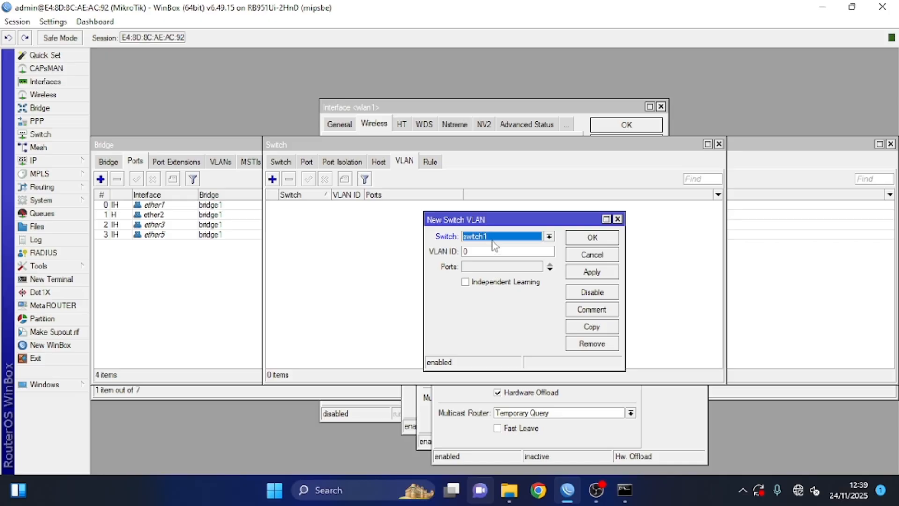
Step: Add switch VLAN 11 with member ports ether2 and ether1
{"action": "left_click", "coordinate": [494, 251]}
{"action": "type", "text": "11"}
{"action": "left_click", "coordinate": [511, 268]}
{"action": "left_click", "coordinate": [515, 271]}
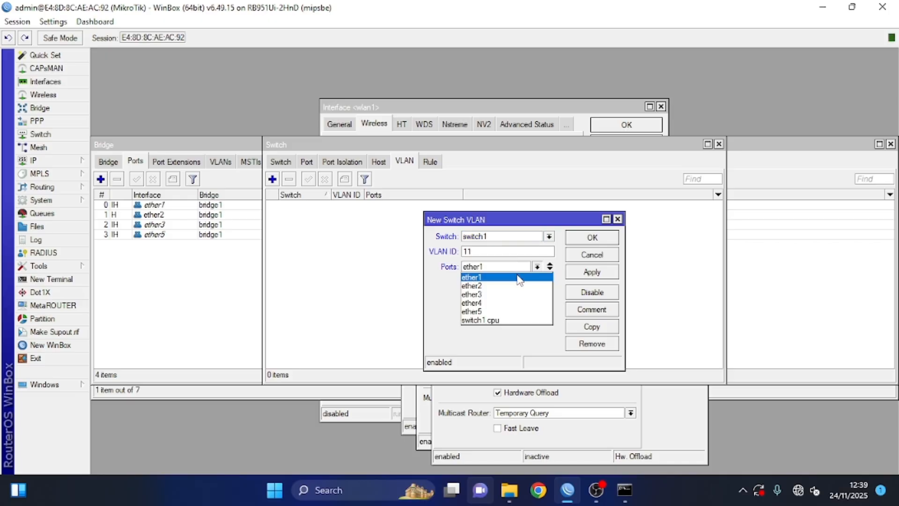
{"action": "left_click", "coordinate": [514, 287]}
{"action": "left_click", "coordinate": [551, 270]}
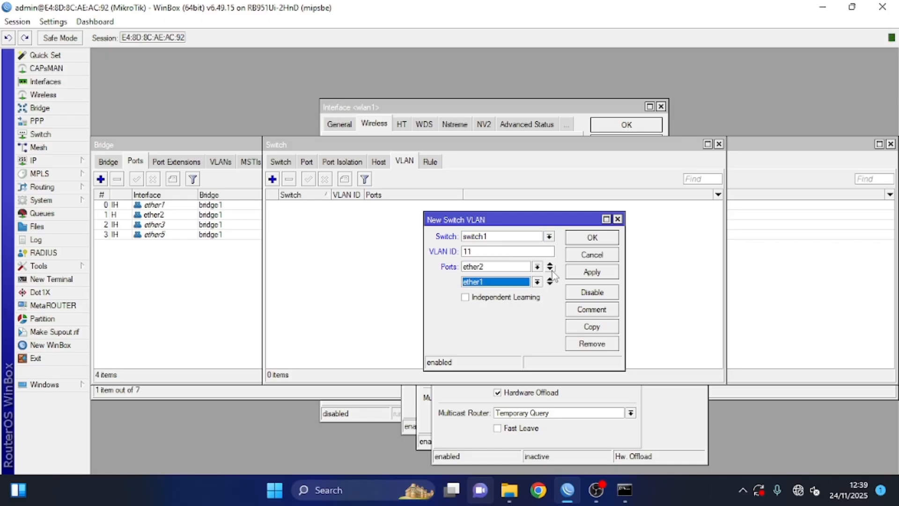
{"action": "left_click", "coordinate": [503, 282]}
{"action": "left_click", "coordinate": [507, 293]}
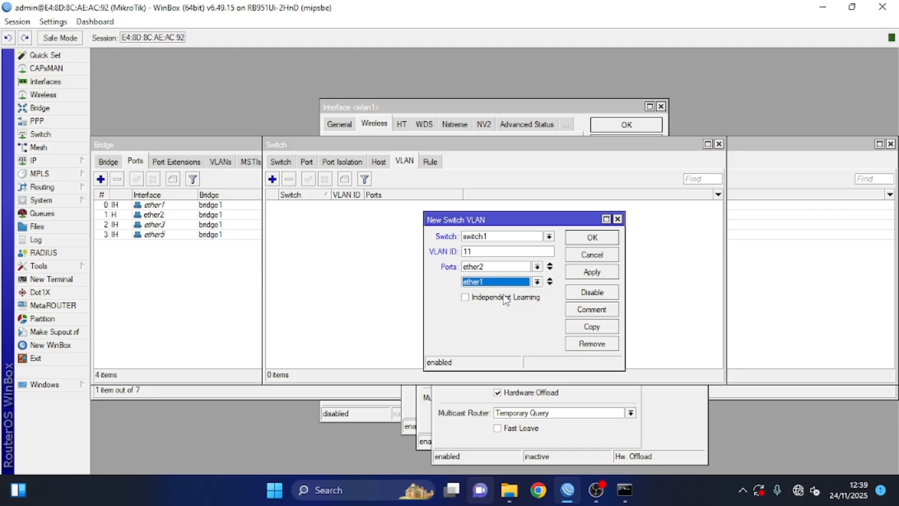
{"action": "left_click", "coordinate": [597, 272]}
{"action": "left_click", "coordinate": [591, 237]}
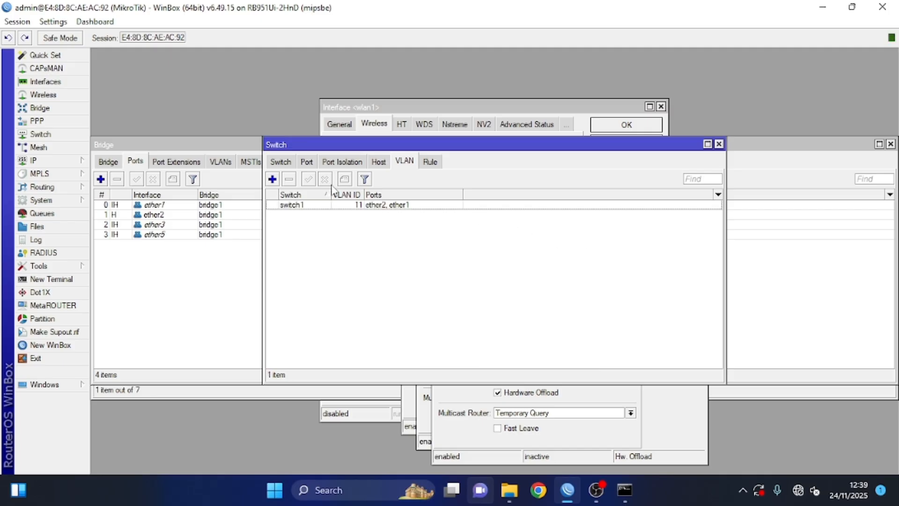
Step: Add switch VLAN 21 with member ports ether2, ether3 and ether5
{"action": "left_click", "coordinate": [272, 179]}
{"action": "left_click", "coordinate": [485, 250]}
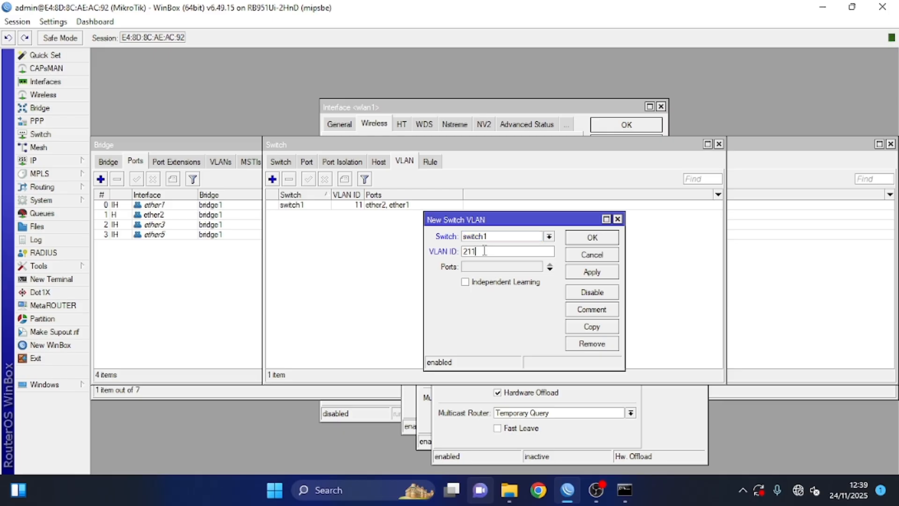
{"action": "left_click", "coordinate": [491, 271]}
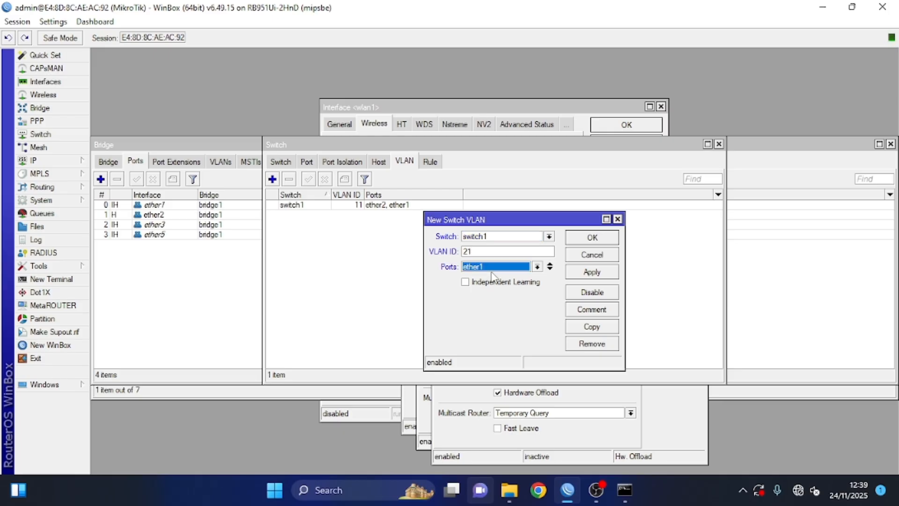
{"action": "left_click", "coordinate": [488, 271]}
{"action": "left_click", "coordinate": [526, 287]}
{"action": "left_click", "coordinate": [550, 268]}
{"action": "left_click", "coordinate": [521, 284]}
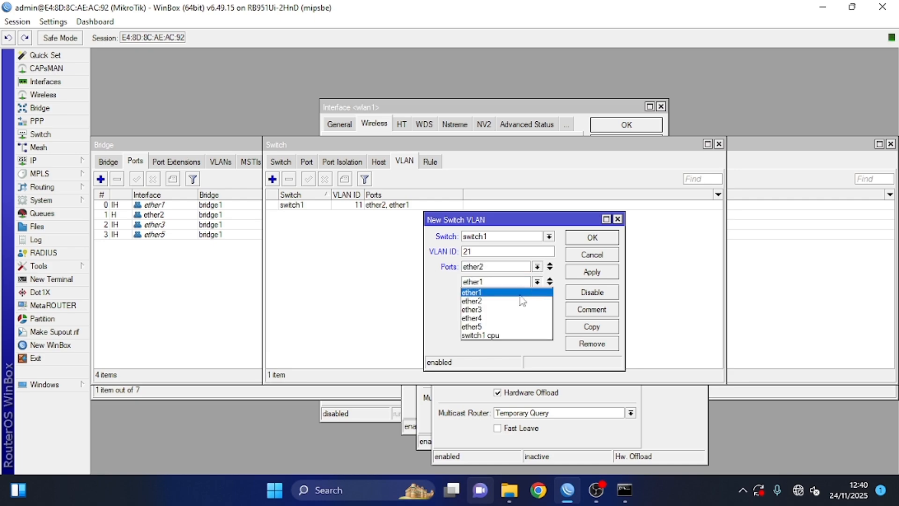
{"action": "left_click", "coordinate": [515, 310]}
{"action": "left_click", "coordinate": [550, 280]}
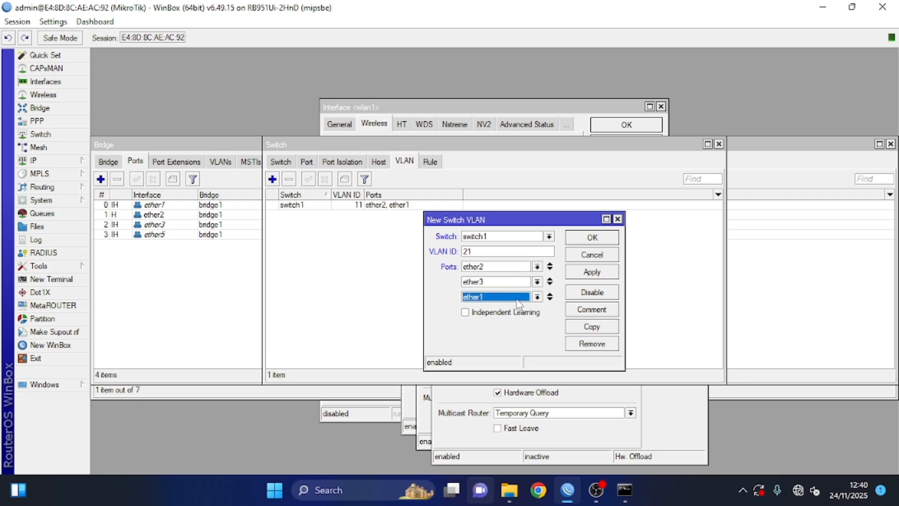
{"action": "left_click", "coordinate": [515, 297]}
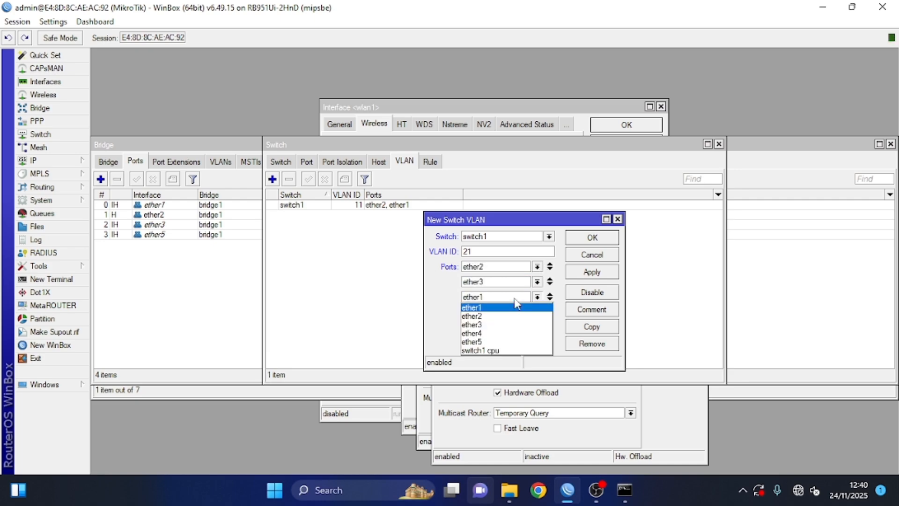
{"action": "left_click", "coordinate": [495, 341]}
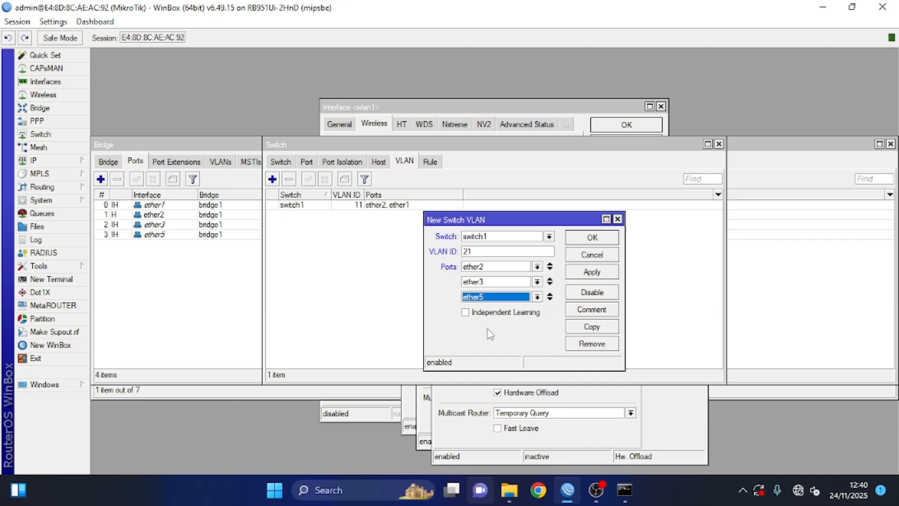
{"action": "left_click", "coordinate": [585, 273]}
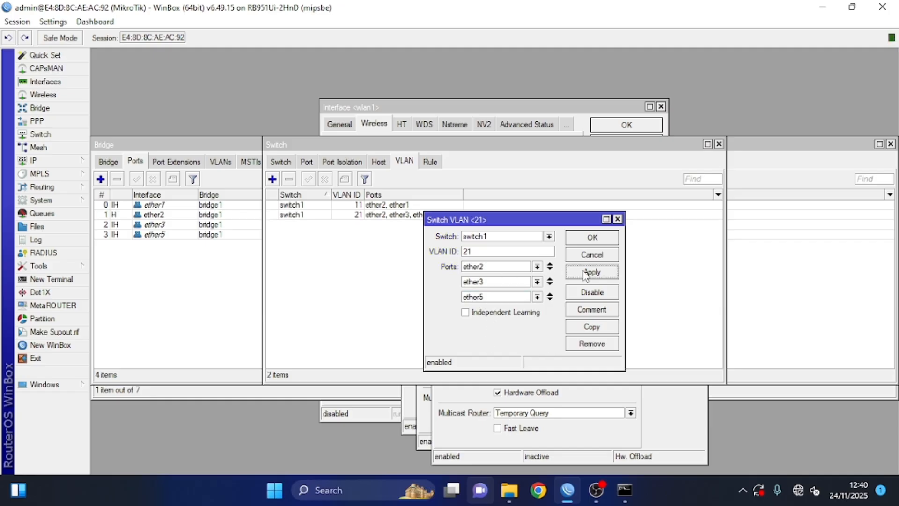
{"action": "left_click", "coordinate": [591, 237]}
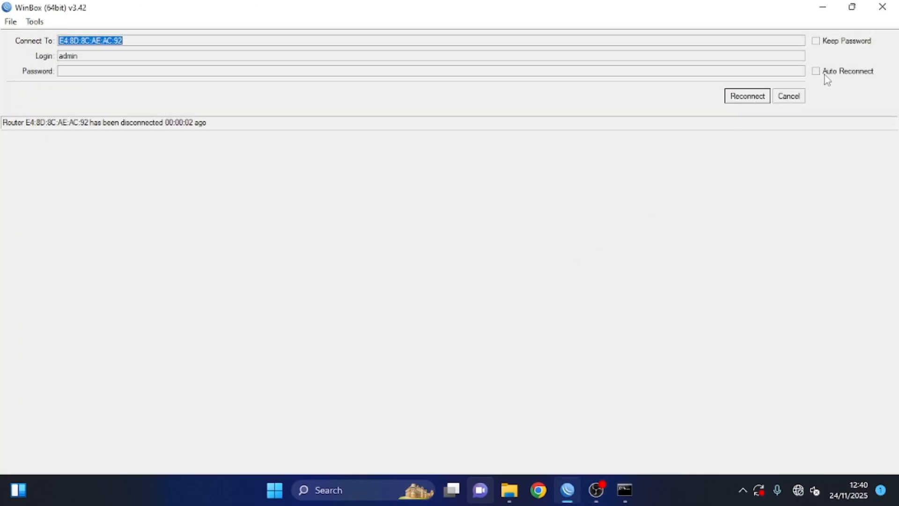
Step: Cancel the reconnect, refresh Neighbors to find 192.168.10.42, and search Windows for cmd
{"action": "left_click", "coordinate": [791, 100]}
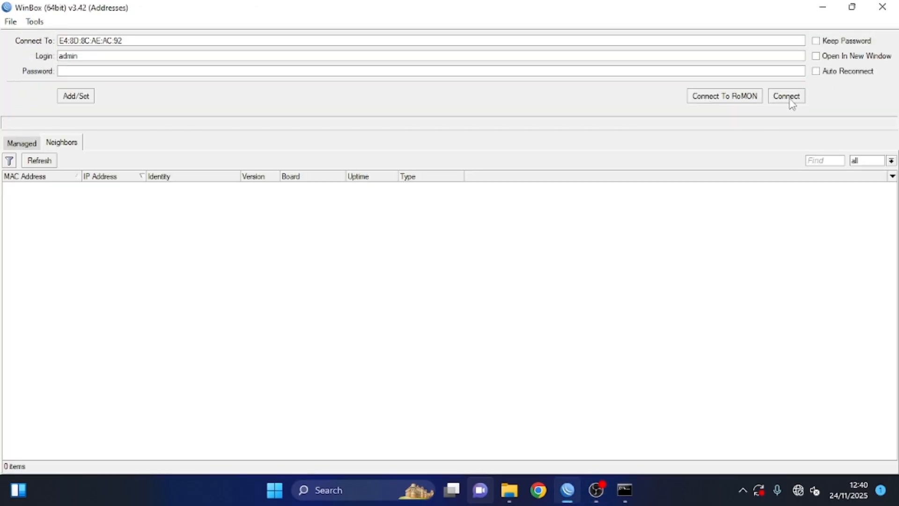
{"action": "left_click", "coordinate": [35, 161]}
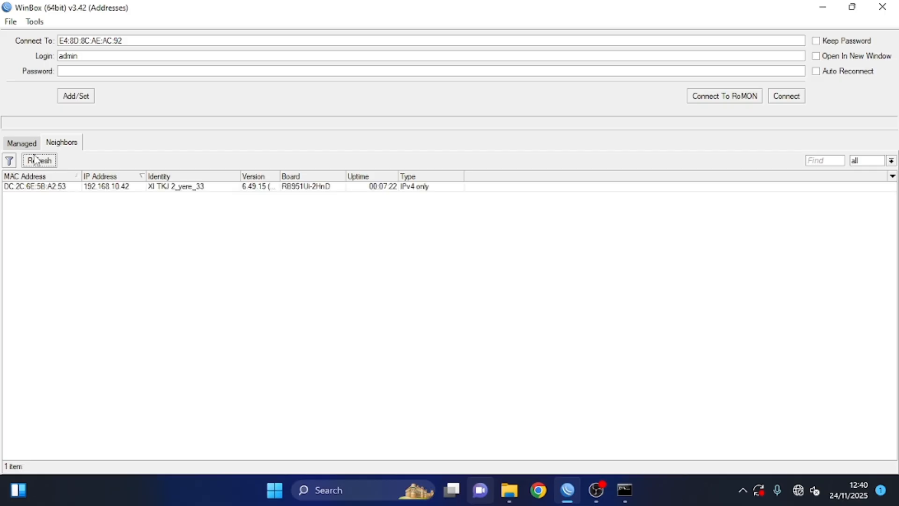
{"action": "key", "text": "super"}
{"action": "type", "text": "cmd"}
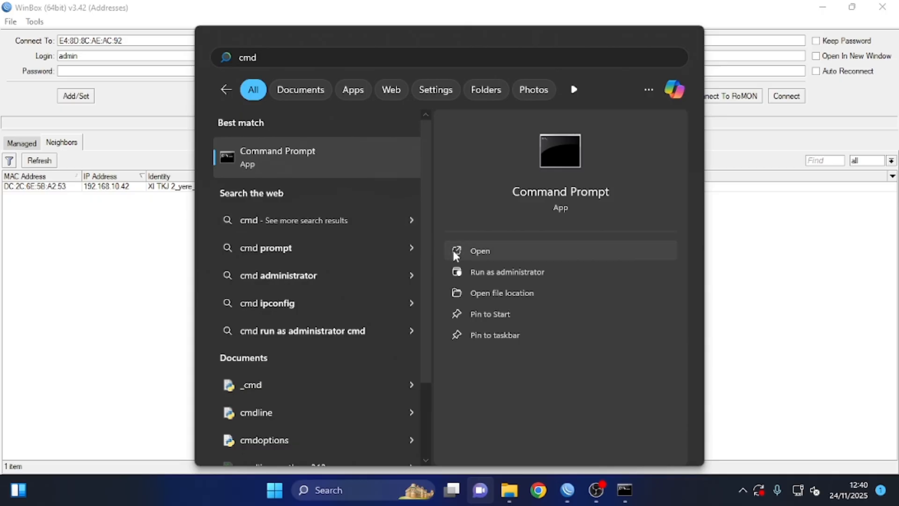
Step: Run ipconfig /all and check the PC's address 192.168.10.41 and gateway 192.168.10.42
{"action": "left_click", "coordinate": [455, 254]}
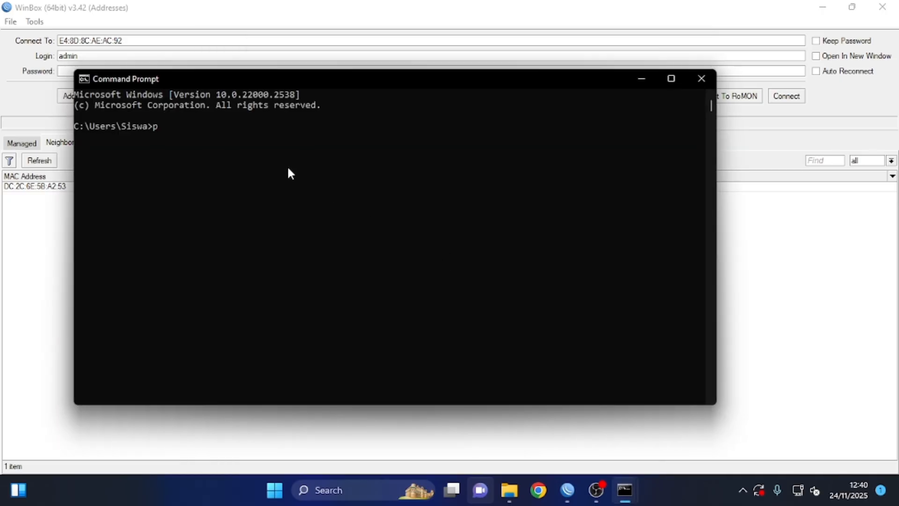
{"action": "type", "text": "ipconfig /all"}
{"action": "key", "text": "Return"}
{"action": "left_click", "coordinate": [283, 180]}
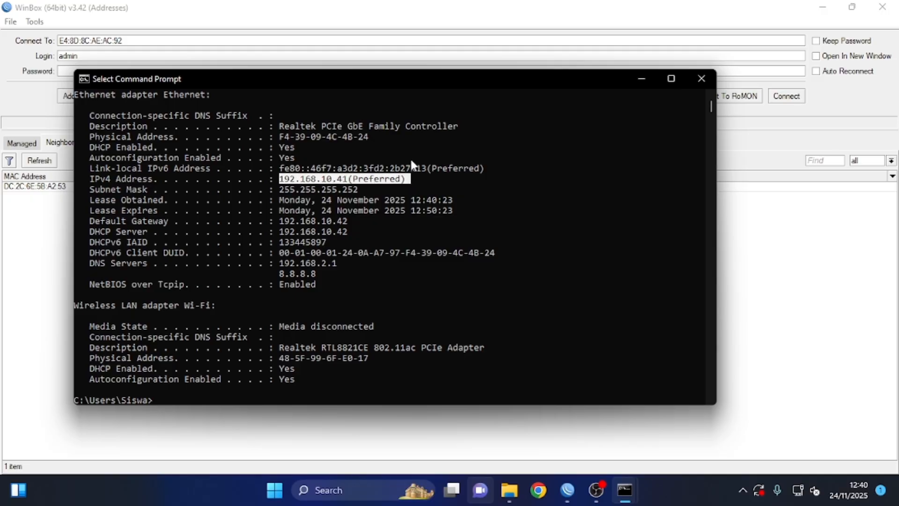
{"action": "left_click_drag", "start_coordinate": [423, 77], "coordinate": [450, 215]}
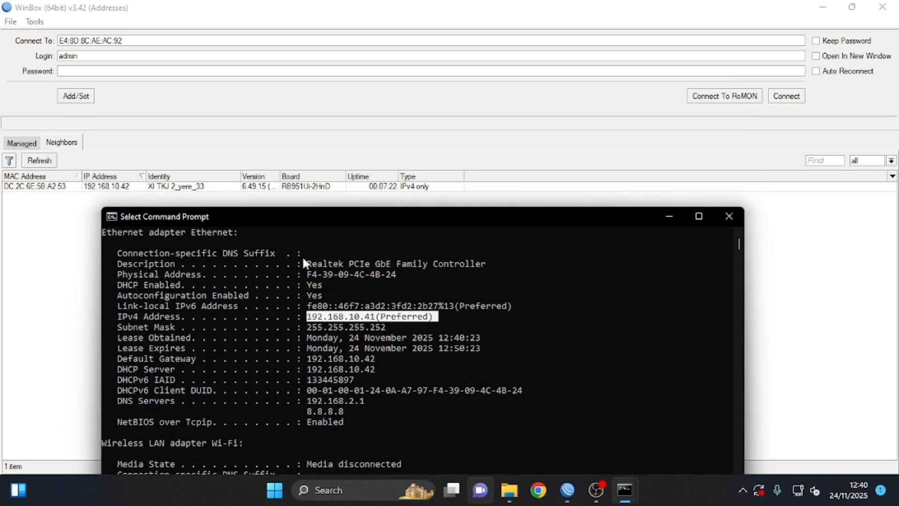
{"action": "left_click_drag", "start_coordinate": [305, 358], "coordinate": [380, 366]}
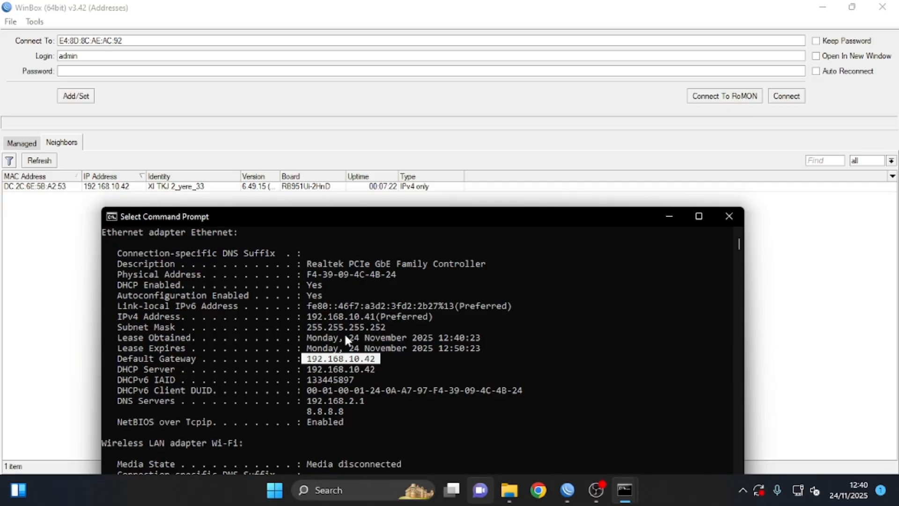
Step: Maximize the console and ping 8.8.8.8 to confirm internet access
{"action": "left_click", "coordinate": [698, 217]}
{"action": "left_click", "coordinate": [213, 317]}
{"action": "type", "text": "ping "}
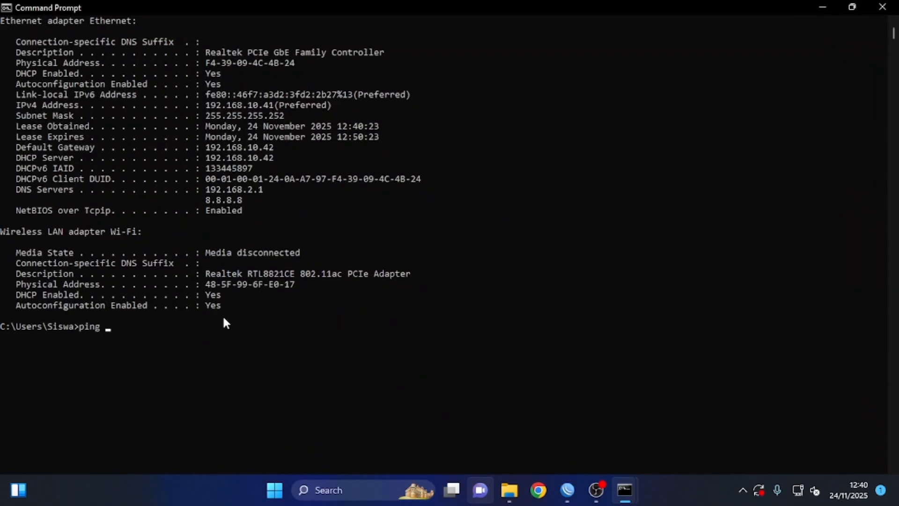
{"action": "type", "text": "8.8.8.8"}
{"action": "key", "text": "Return"}
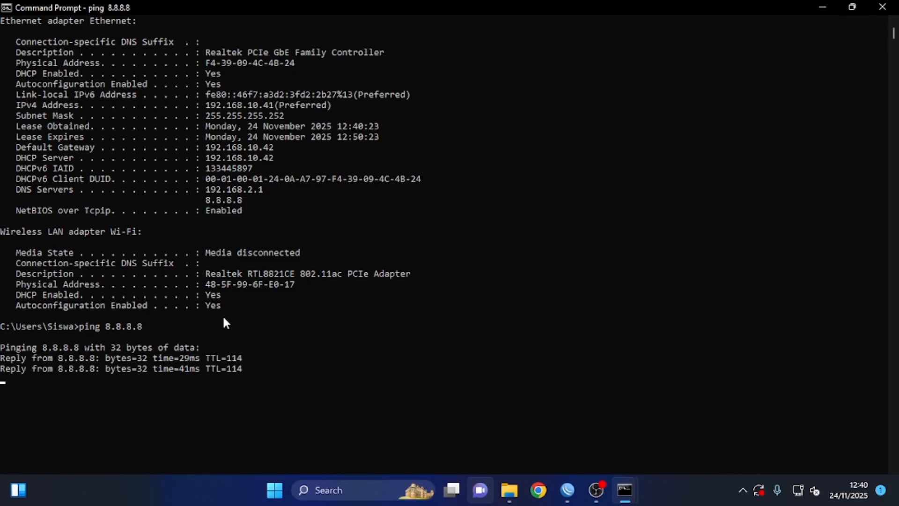